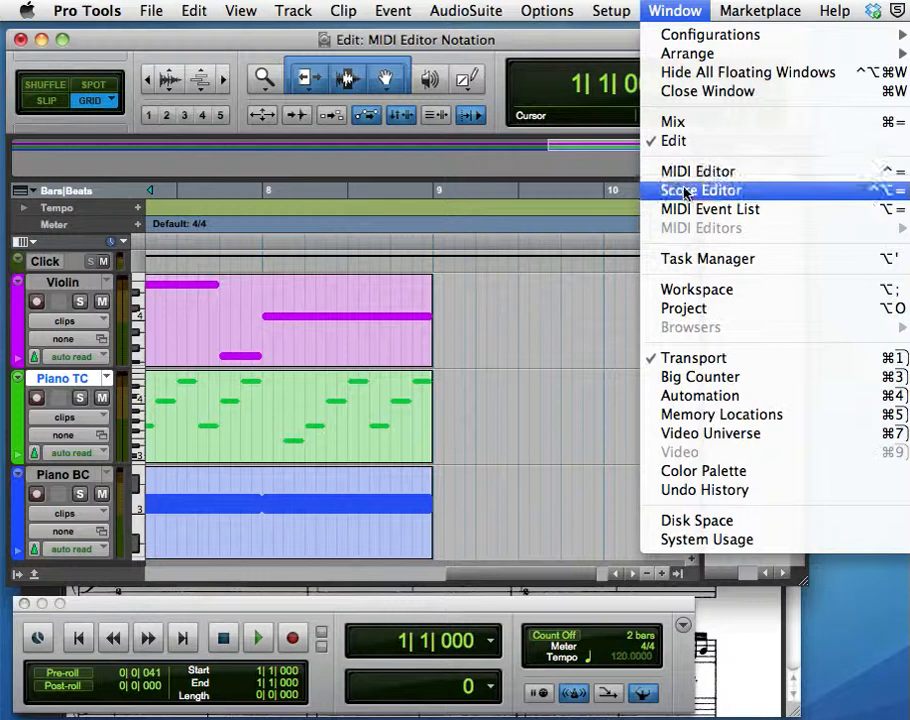
Open the Score Editor, look through the violin and piano staves, and close it.
click(688, 190)
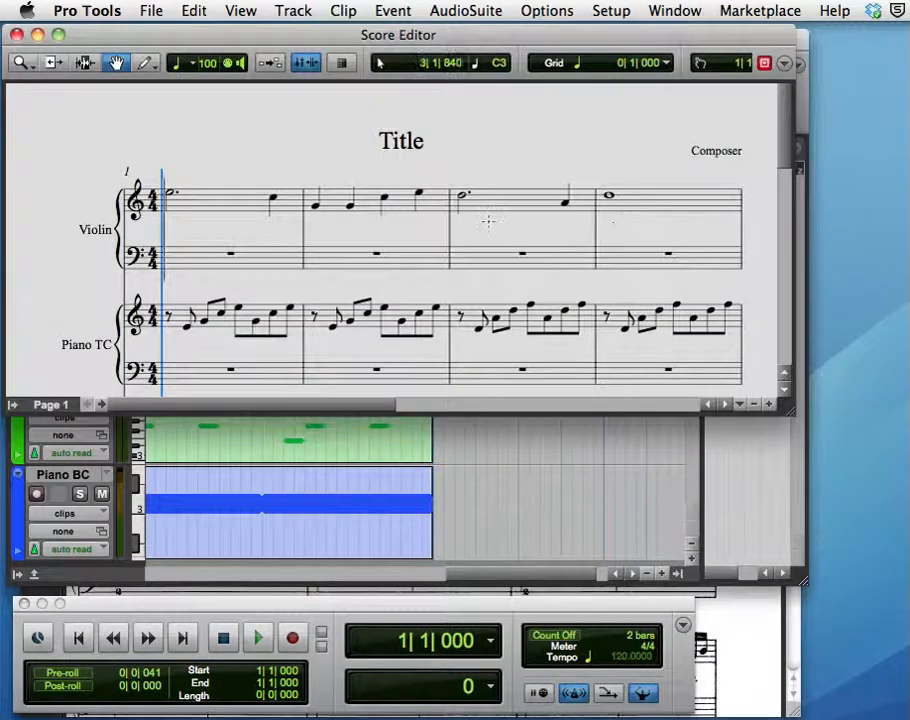
scroll(488, 221, down, 1)
scroll(488, 221, down, 3)
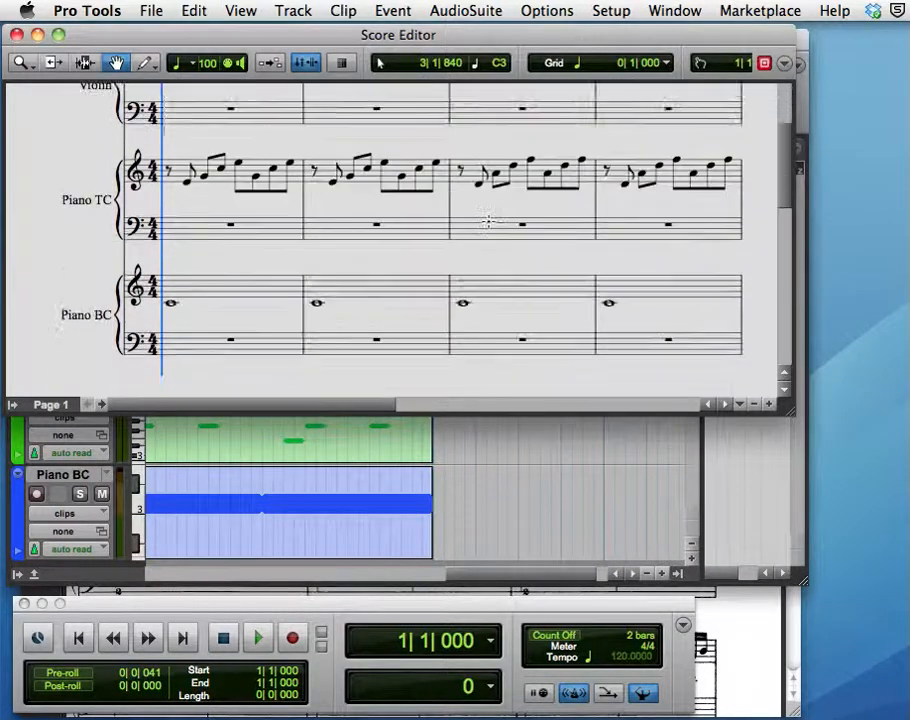
scroll(488, 221, up, 4)
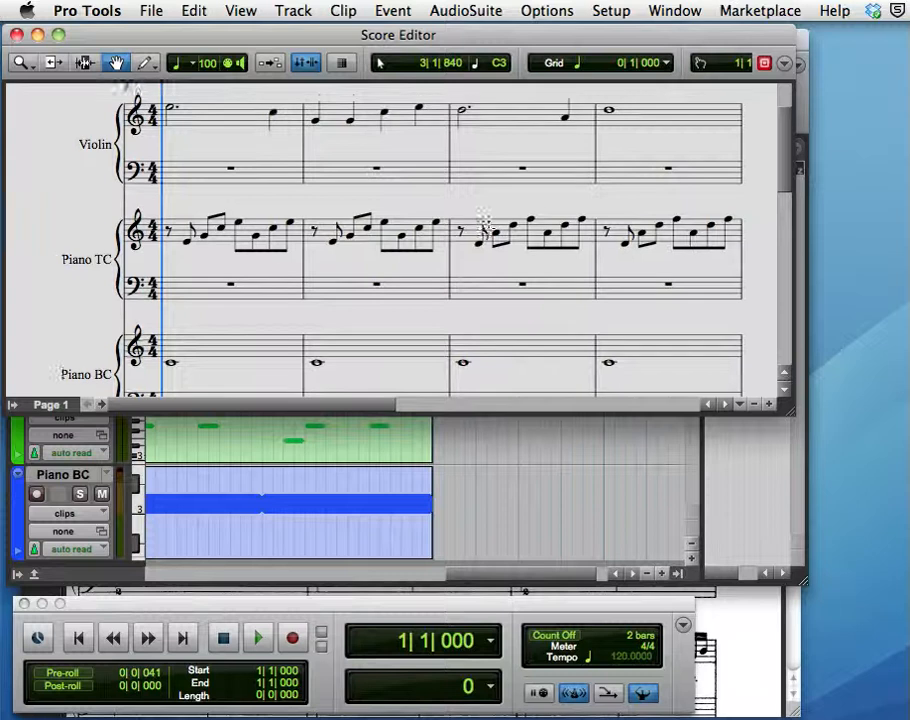
scroll(488, 221, up, 1)
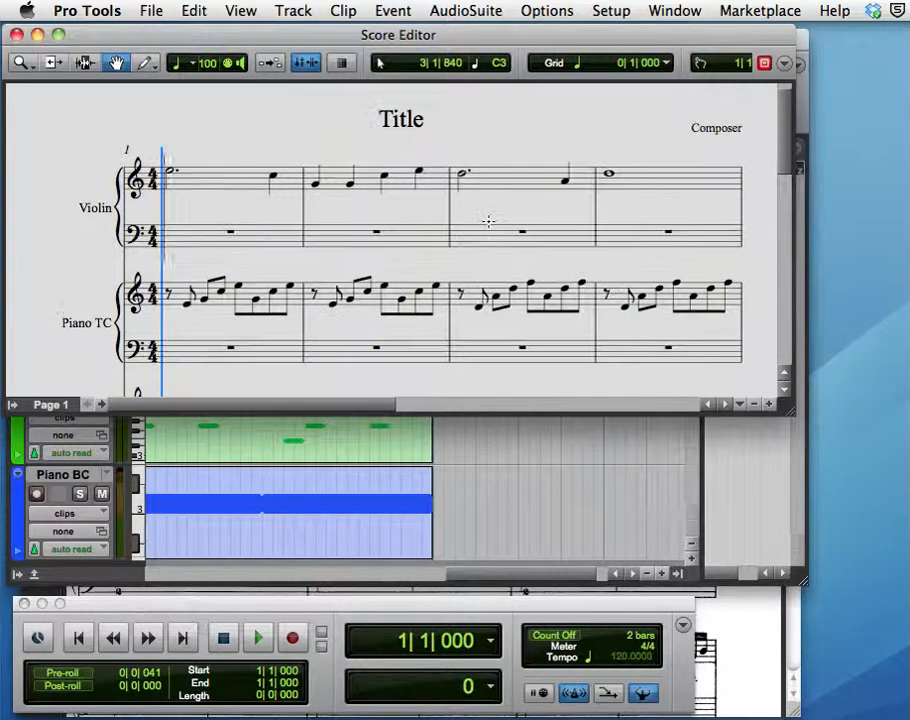
click(17, 35)
Open the MIDI Editor for the violin part and enable its notation display.
click(664, 11)
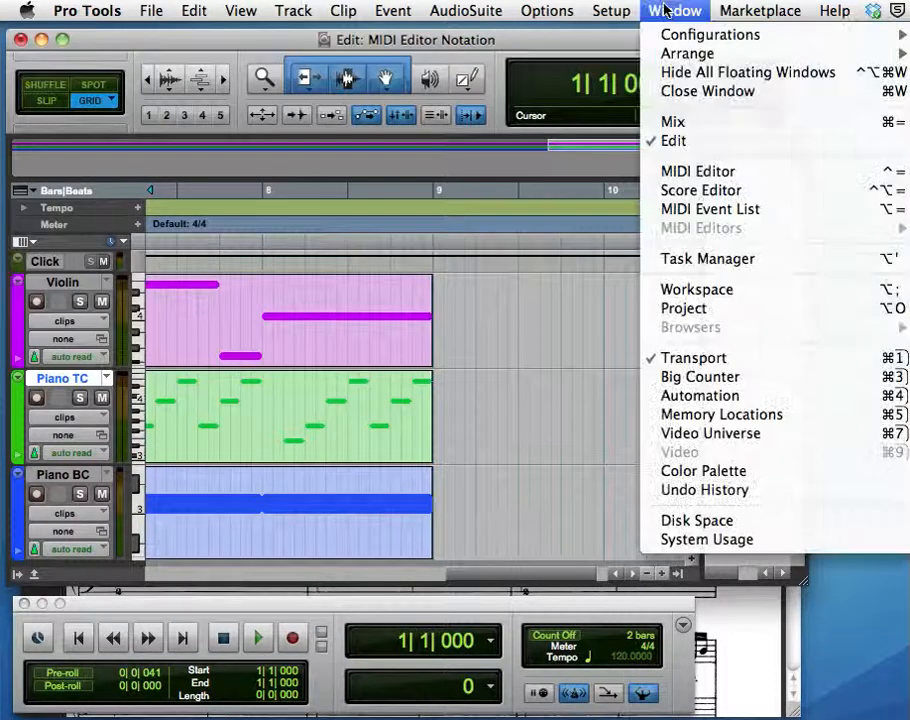
click(684, 175)
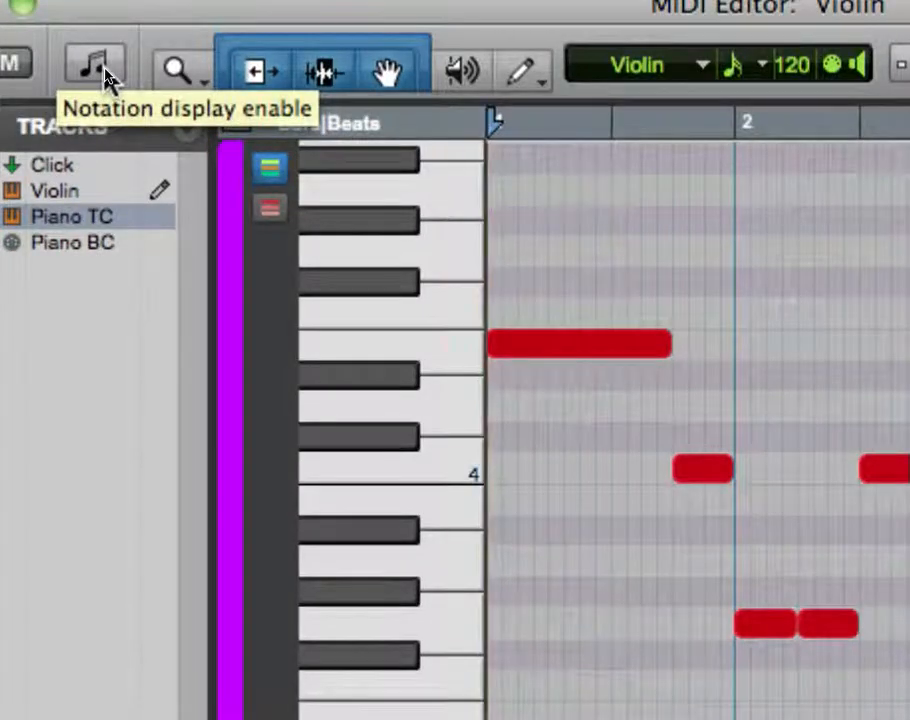
click(95, 66)
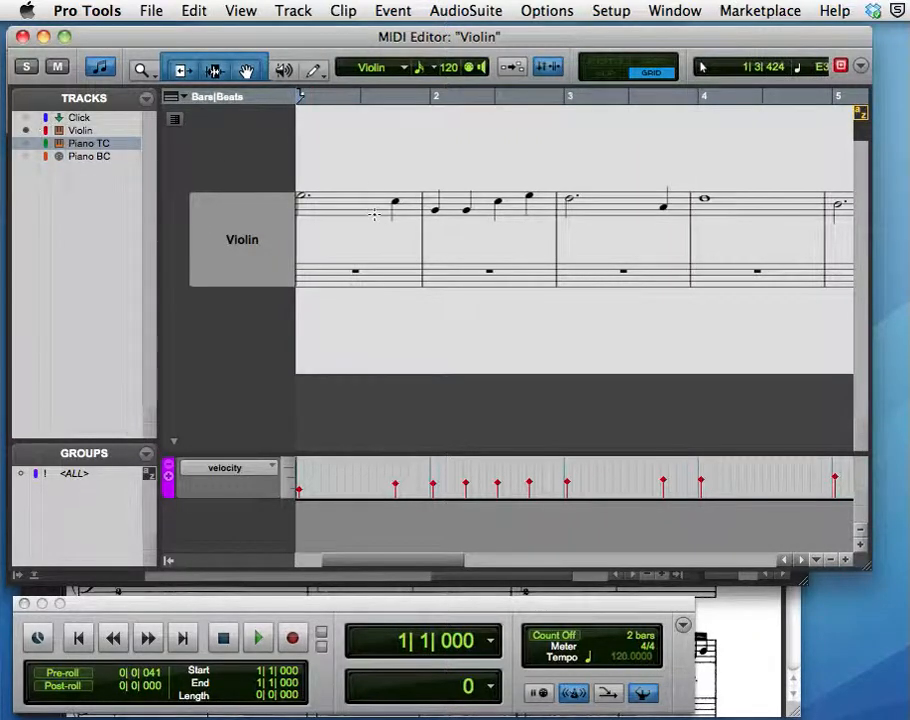
Show the Piano TC and Piano BC tracks in the notation view and hide them again.
click(26, 145)
click(27, 157)
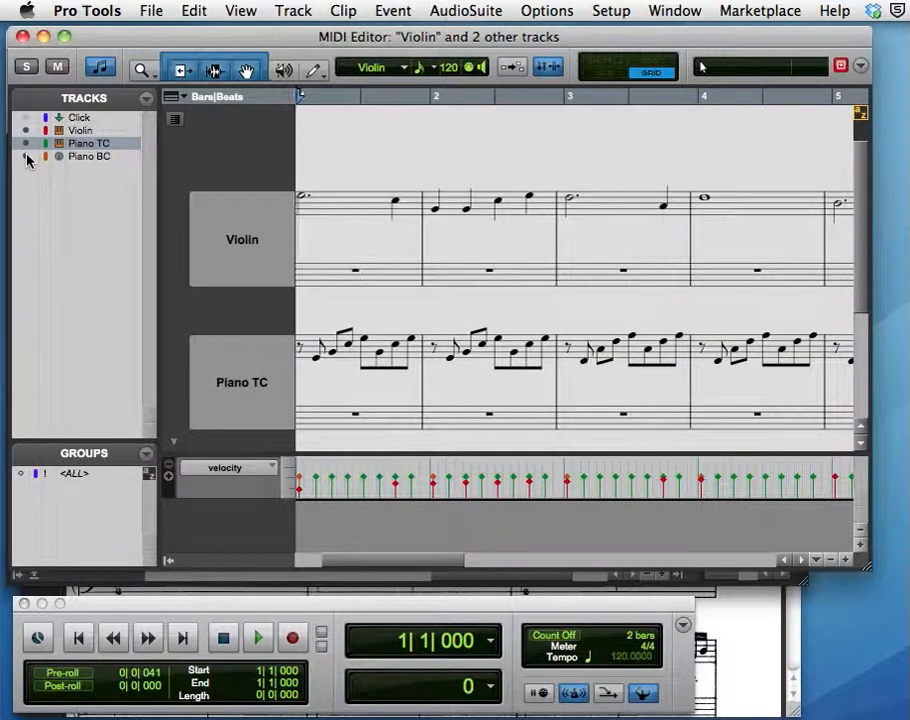
click(27, 157)
click(26, 145)
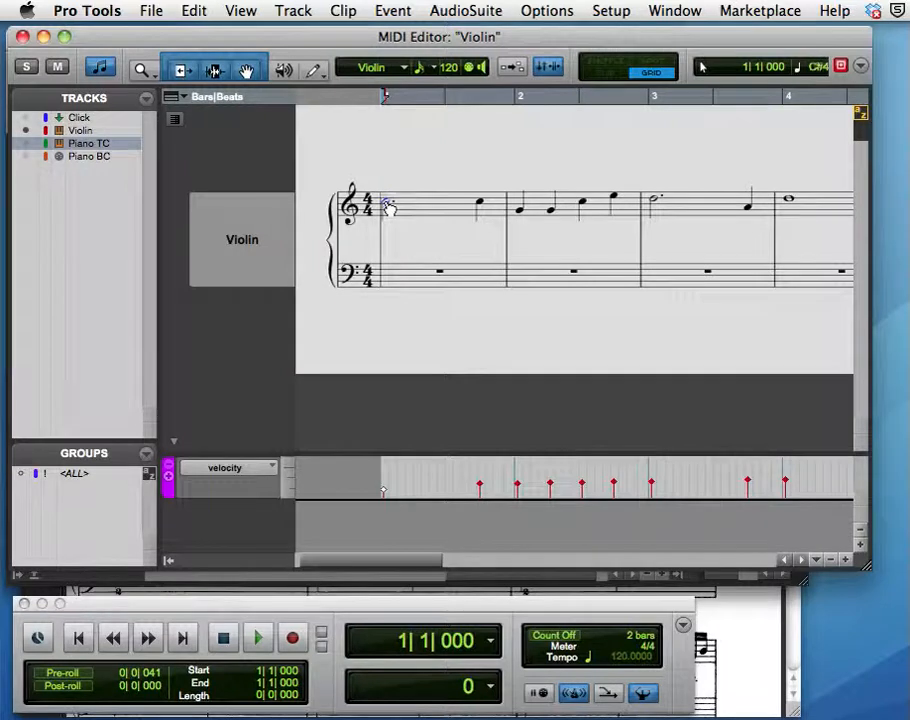
Move the violin's first note in bar 1 to a lower pitch and back to its original pitch.
click(388, 199)
mouse_move(389, 202)
mouse_down()
mouse_move(404, 200)
mouse_move(391, 200)
mouse_up()
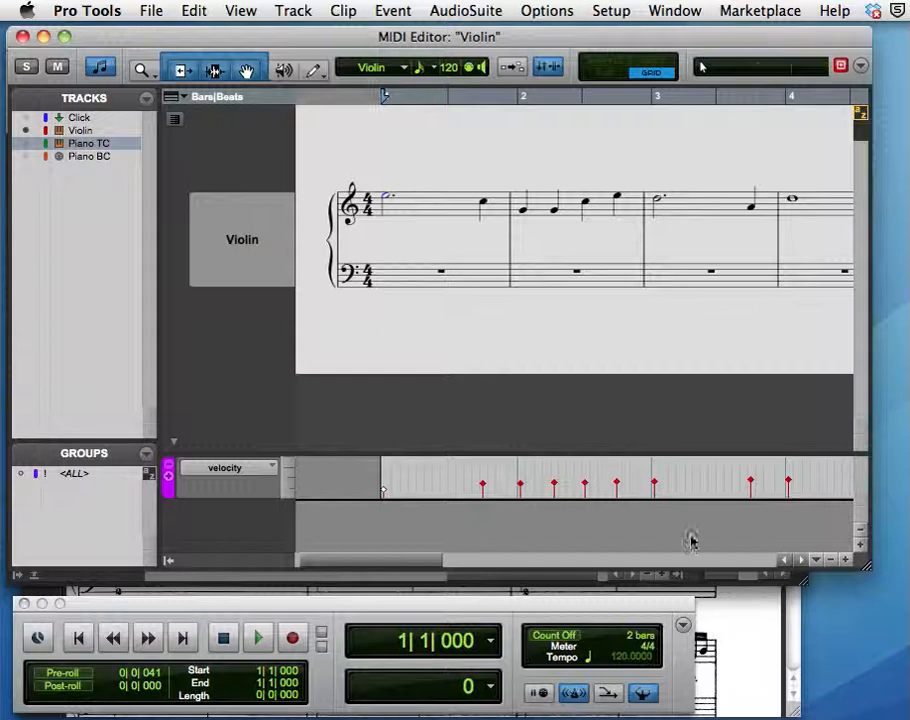
View the grand-staff score bach_prelude1_well_tempered.pdf in Acrobat, and return to Pro Tools to look through the violin notation.
click(731, 617)
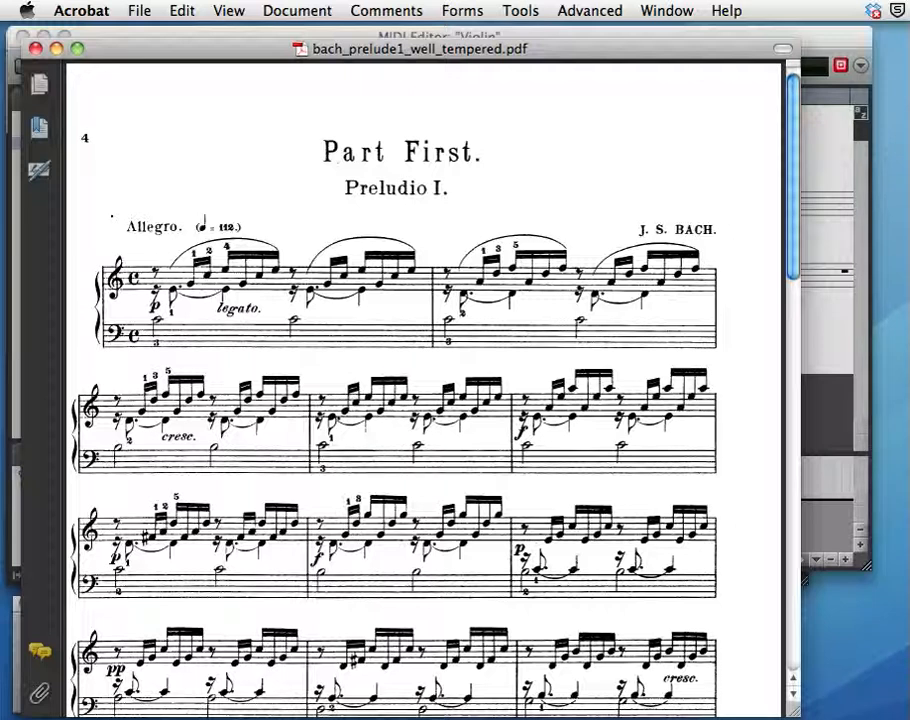
click(826, 161)
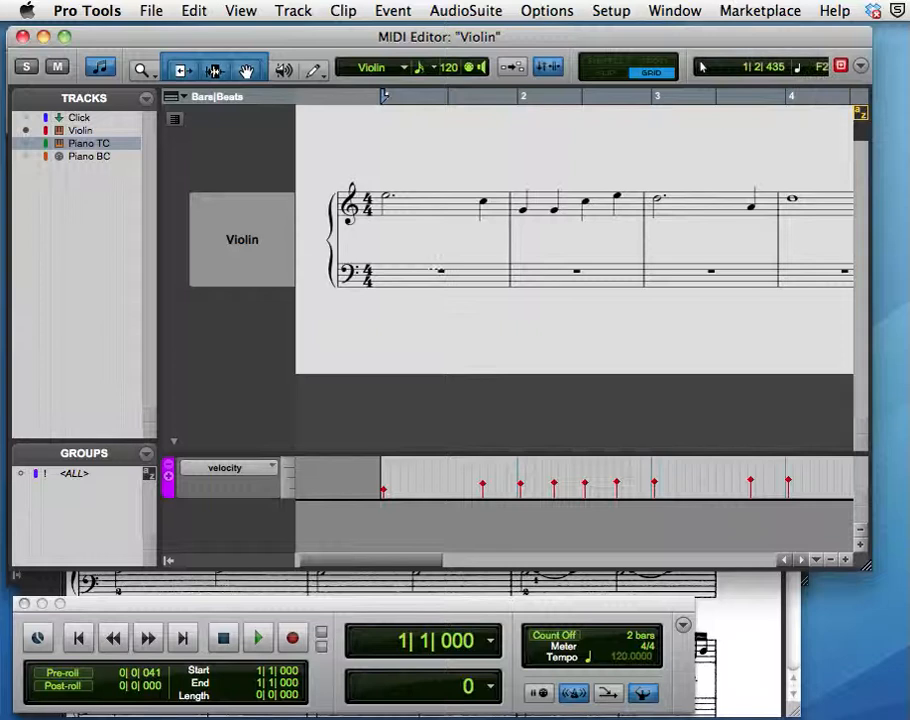
scroll(440, 271, right, 5)
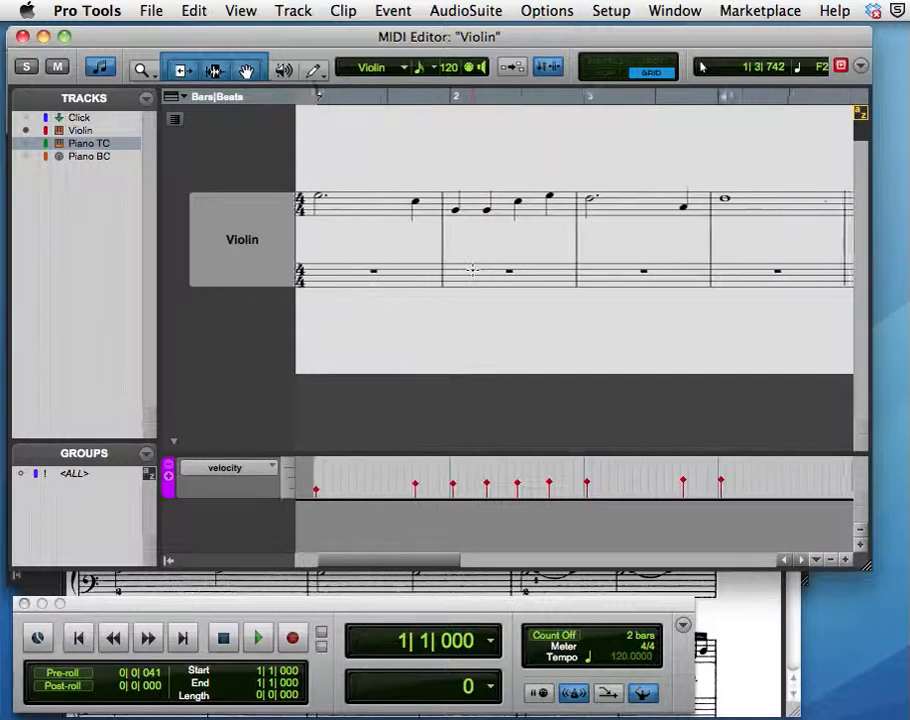
scroll(472, 270, right, 9)
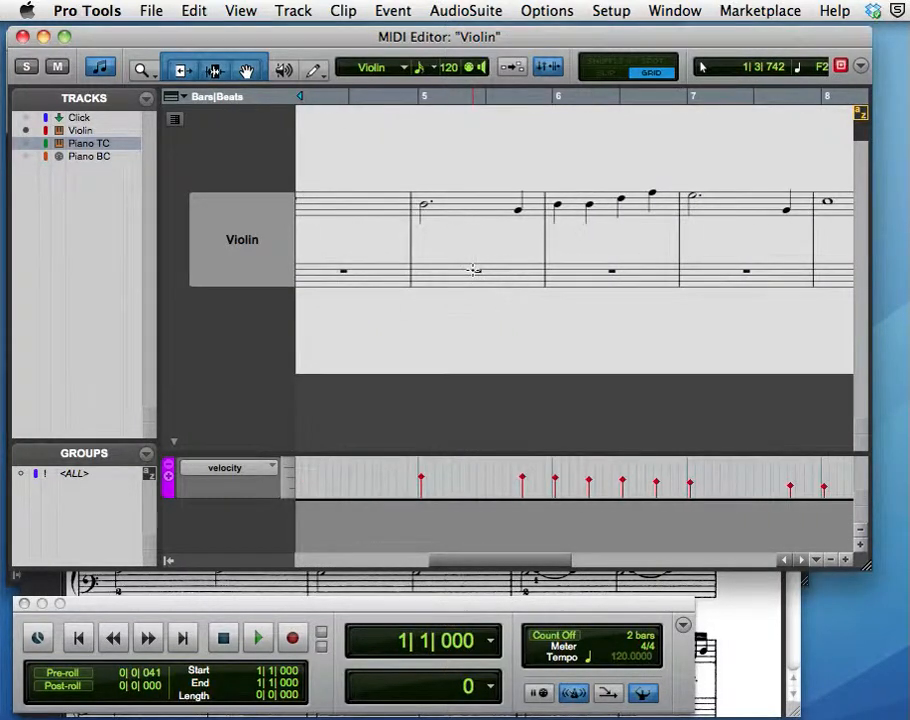
scroll(472, 270, left, 9)
scroll(472, 270, left, 3)
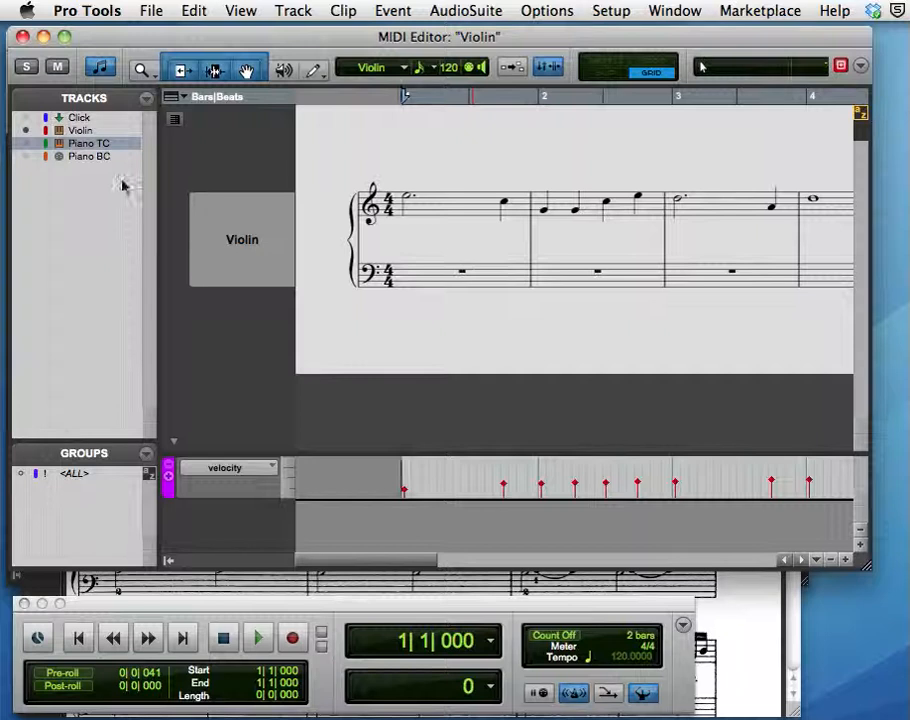
Change the Violin track's clef to Treble Clef in its notation display track settings and close the settings.
click(81, 132)
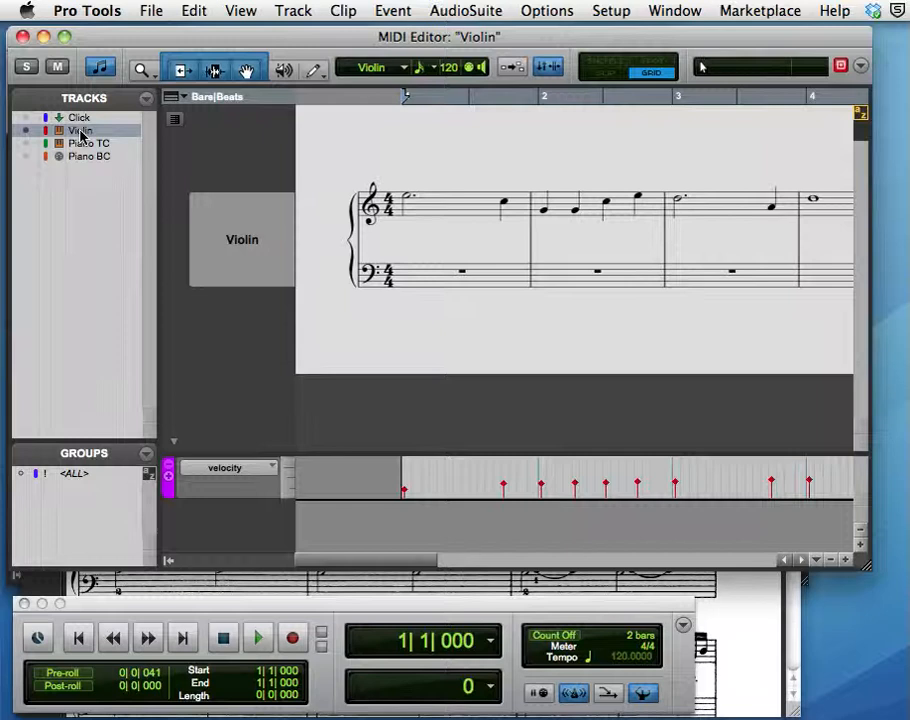
right_click(81, 134)
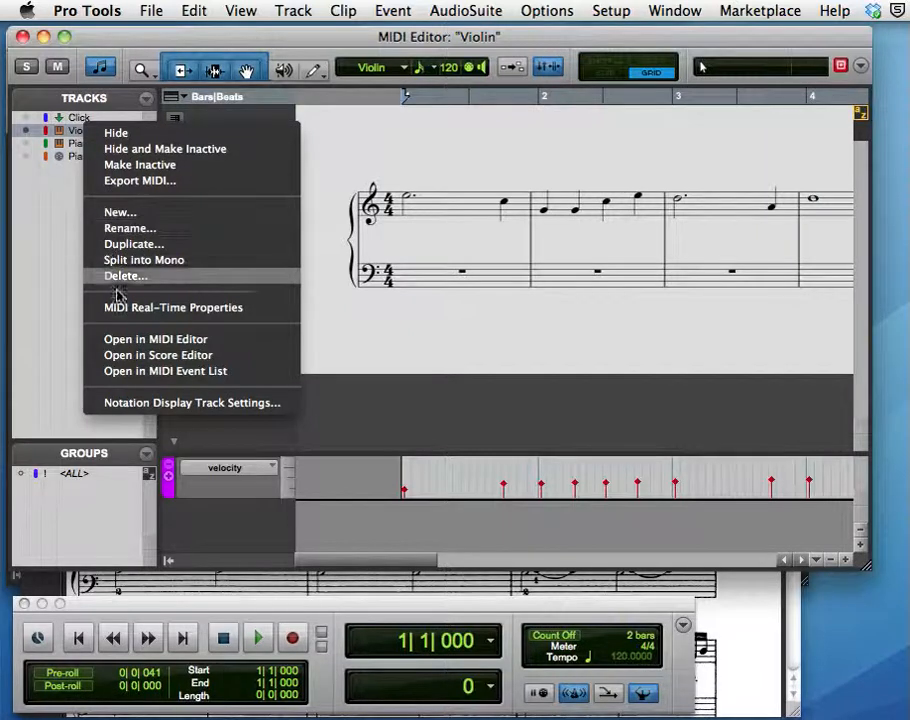
click(136, 404)
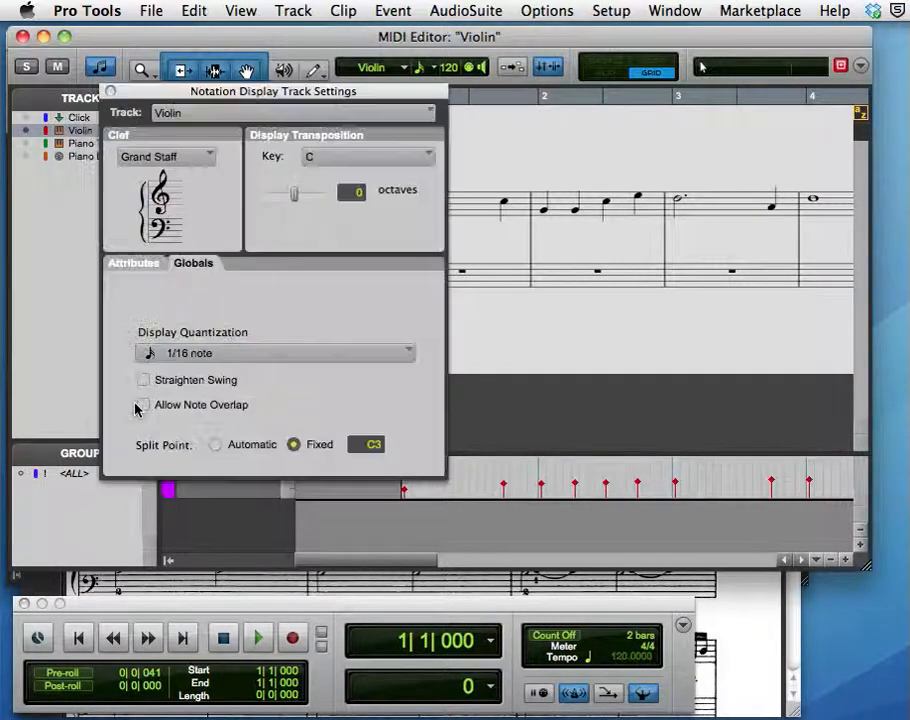
click(157, 166)
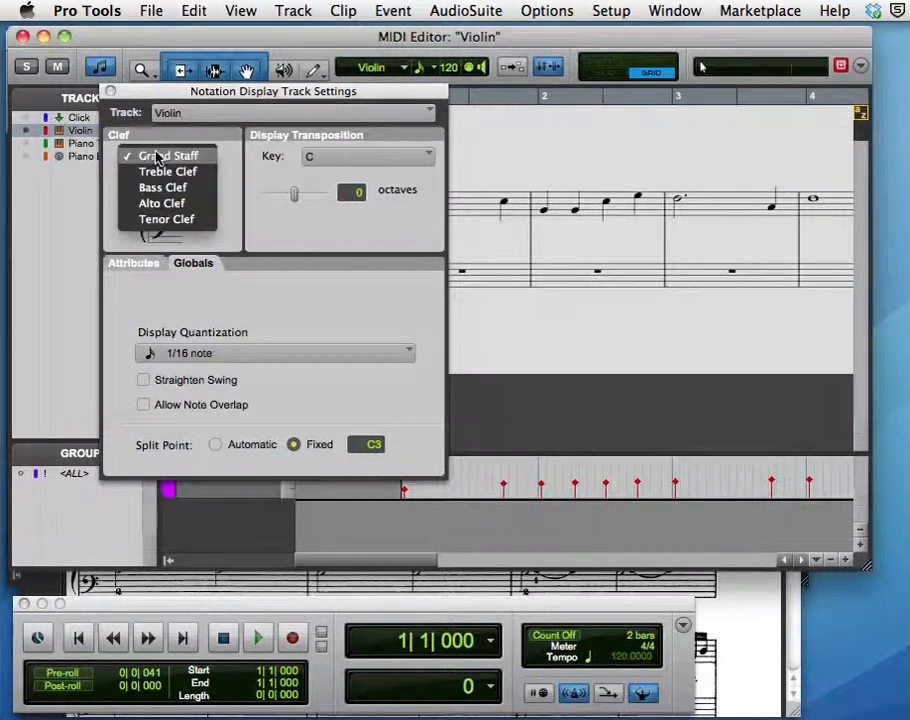
click(154, 172)
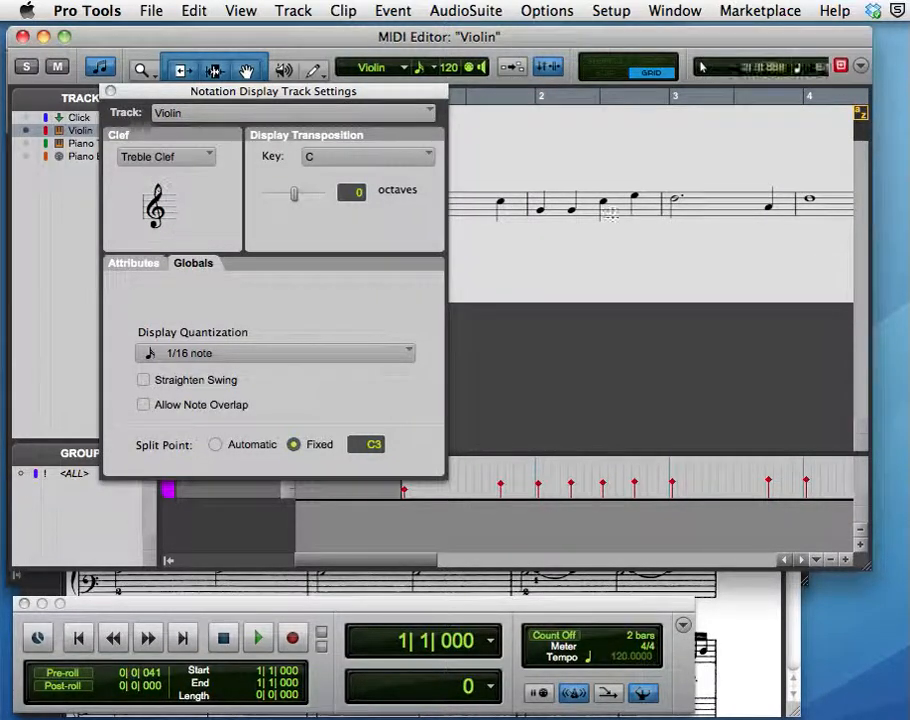
drag(303, 94, 330, 295)
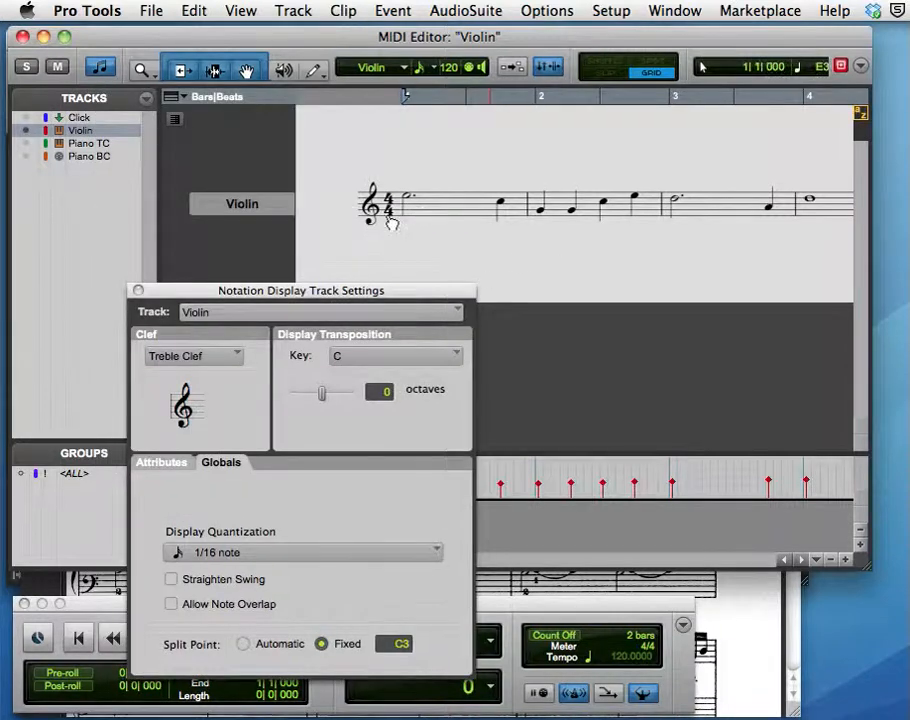
click(139, 292)
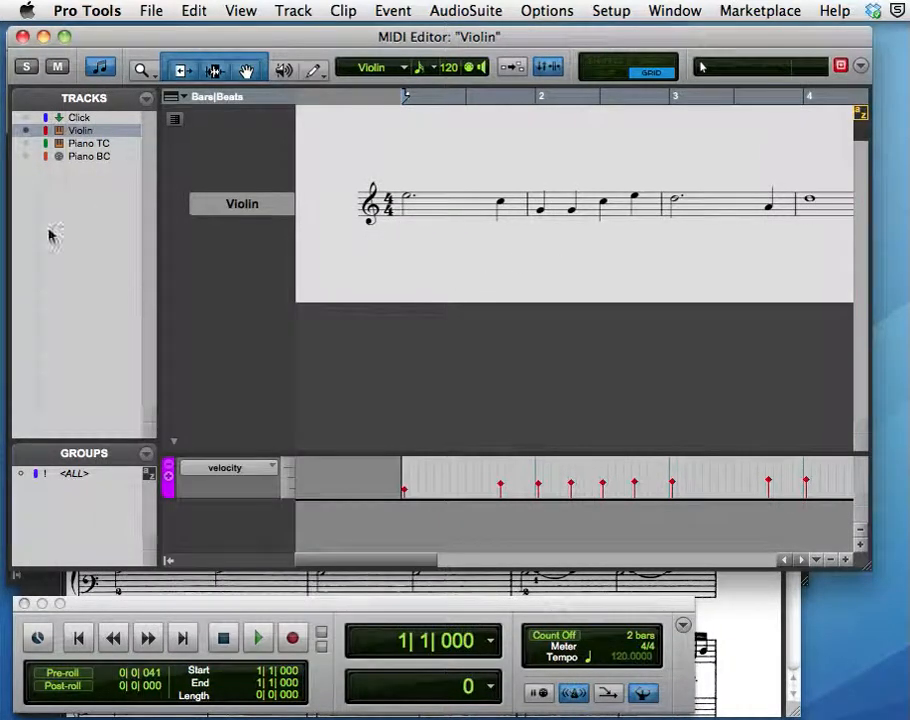
Show the Piano TC and Piano BC tracks alongside the violin in the notation view.
click(24, 144)
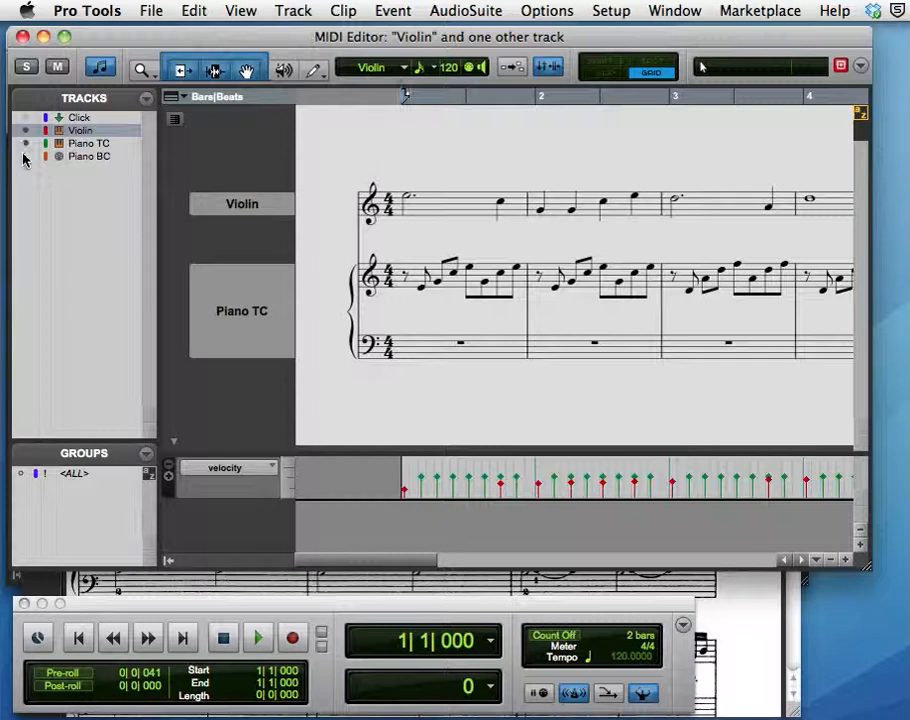
click(25, 156)
scroll(398, 292, down, 3)
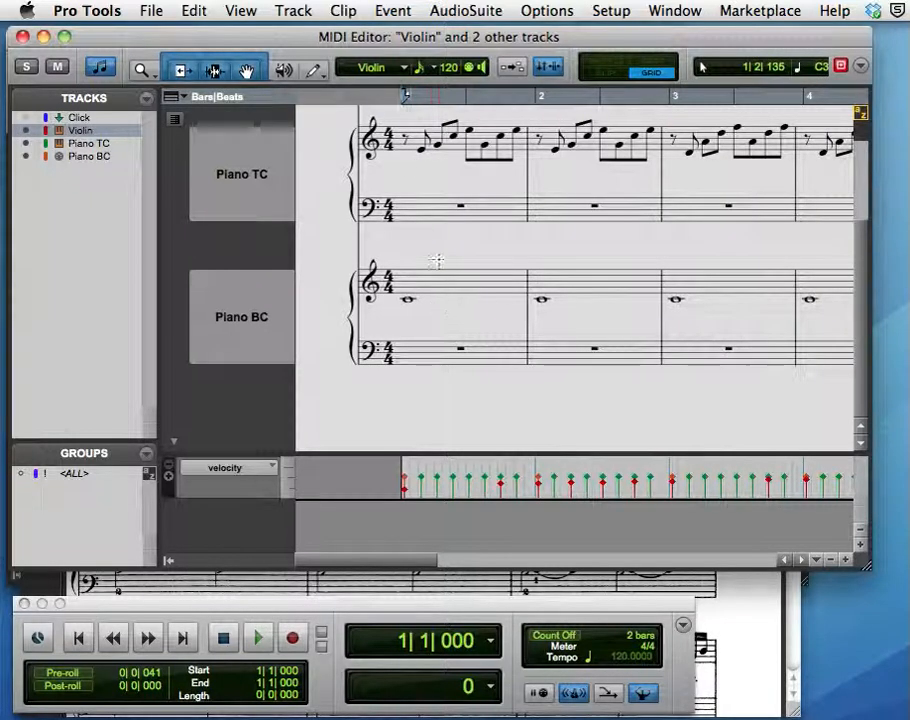
Set the Piano TC track's clef to Treble Clef in its notation display track settings.
click(91, 145)
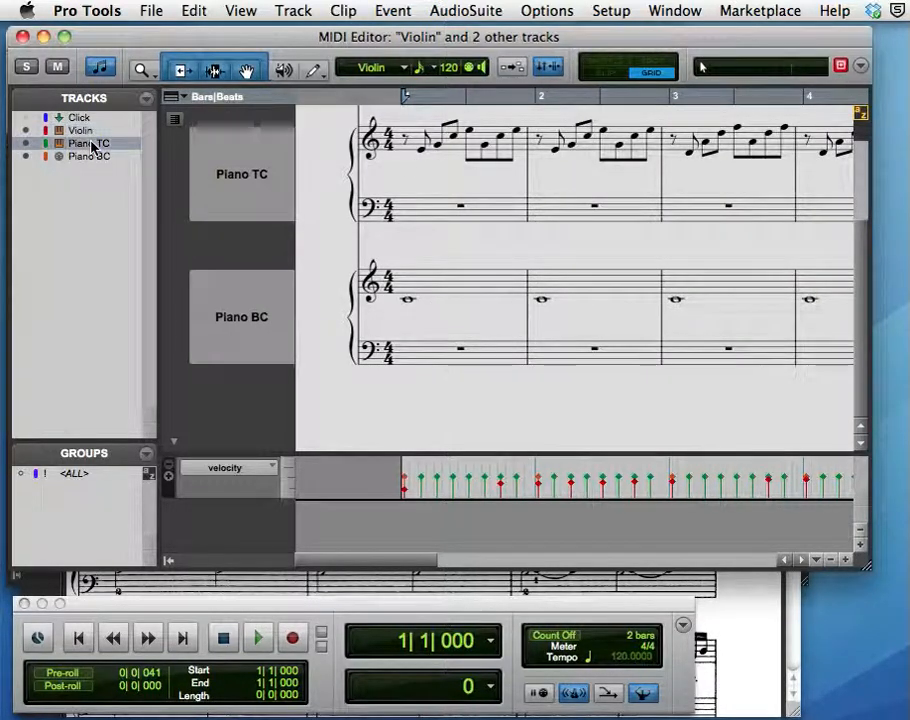
right_click(91, 145)
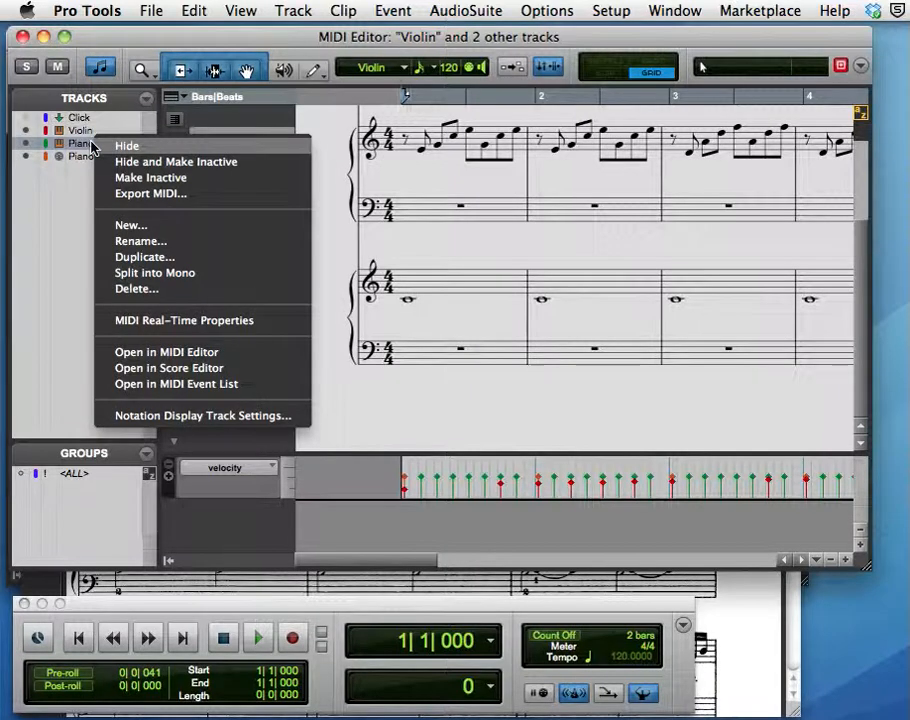
click(157, 415)
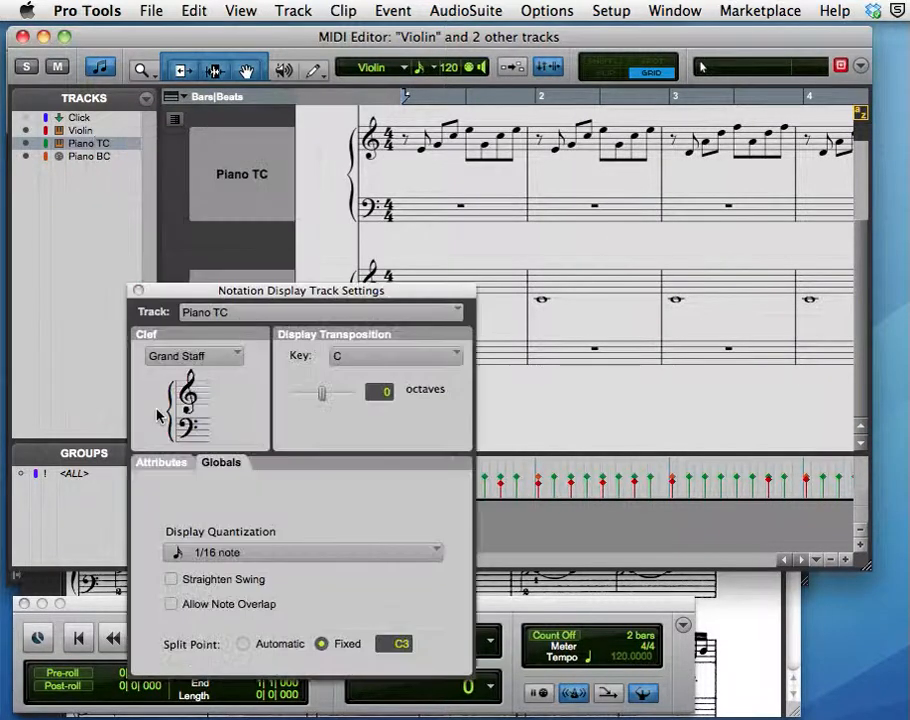
click(200, 358)
click(196, 374)
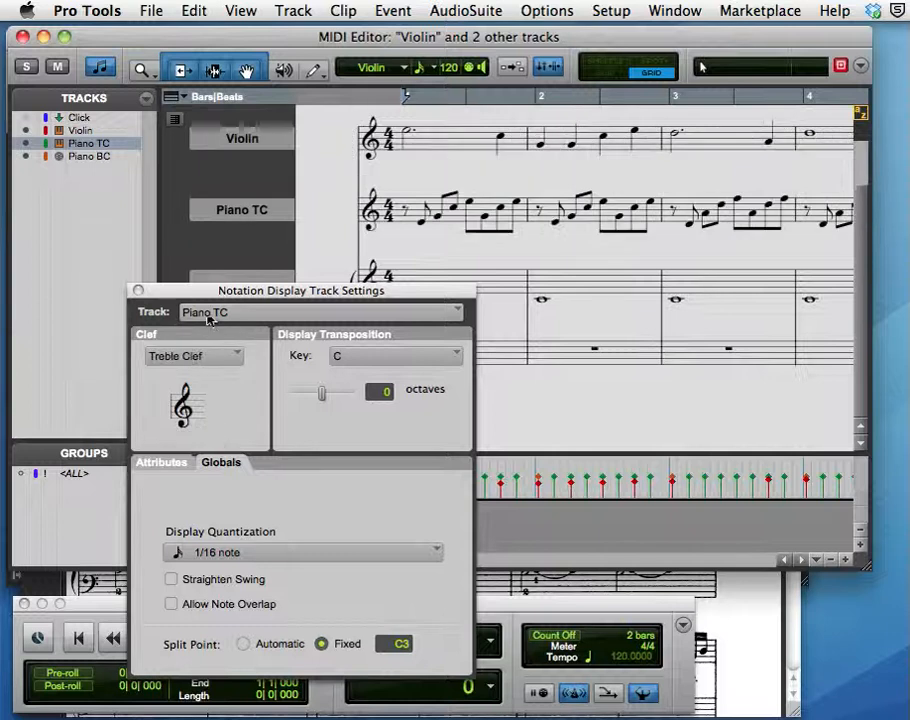
Set the Piano BC track's clef to Bass Clef and close the notation display track settings.
click(208, 316)
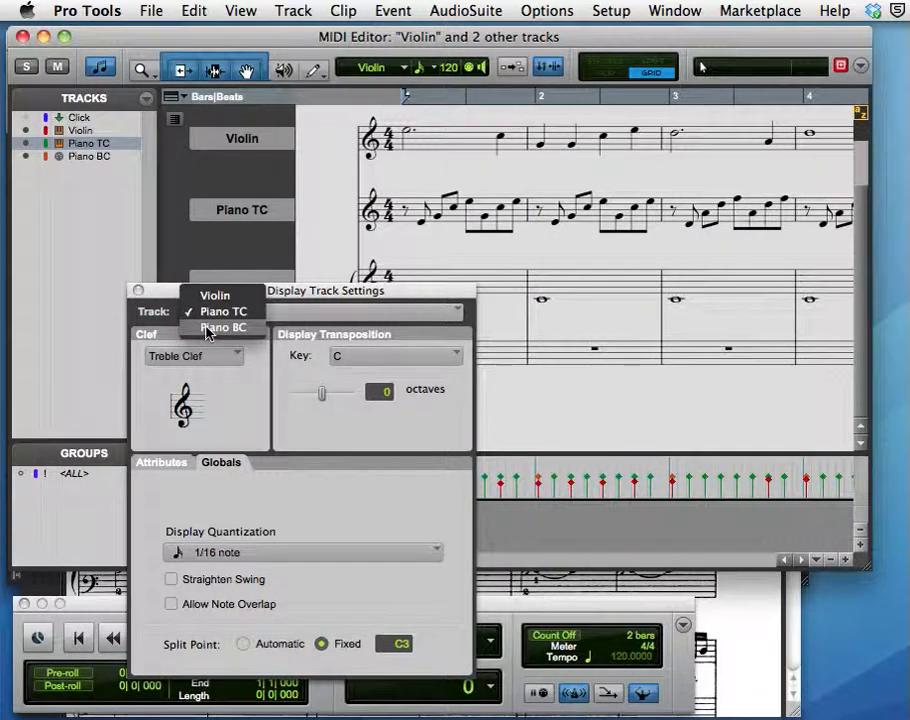
click(208, 330)
click(188, 355)
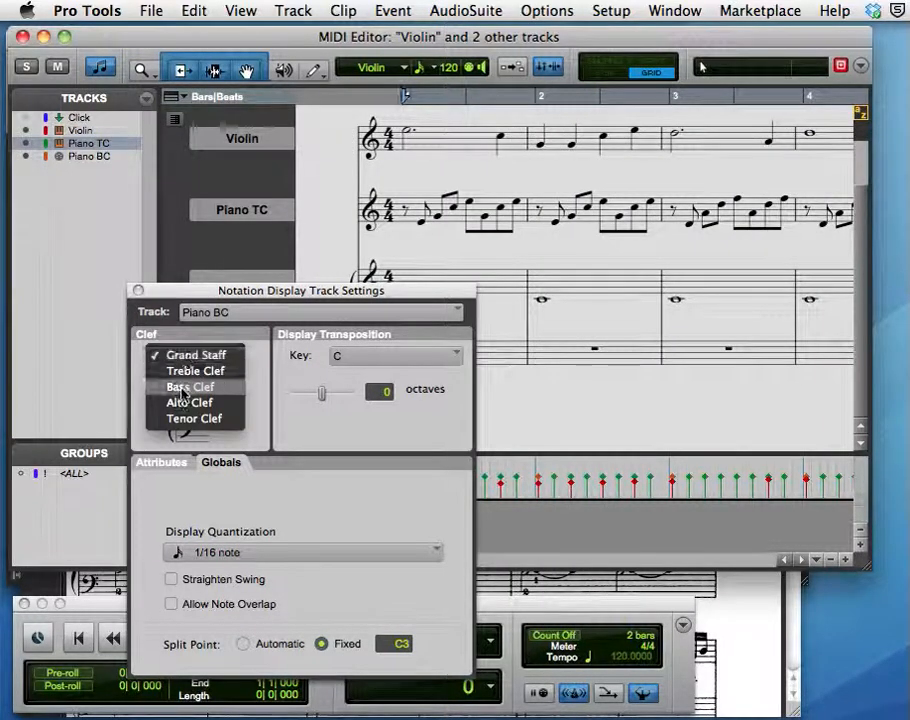
click(183, 390)
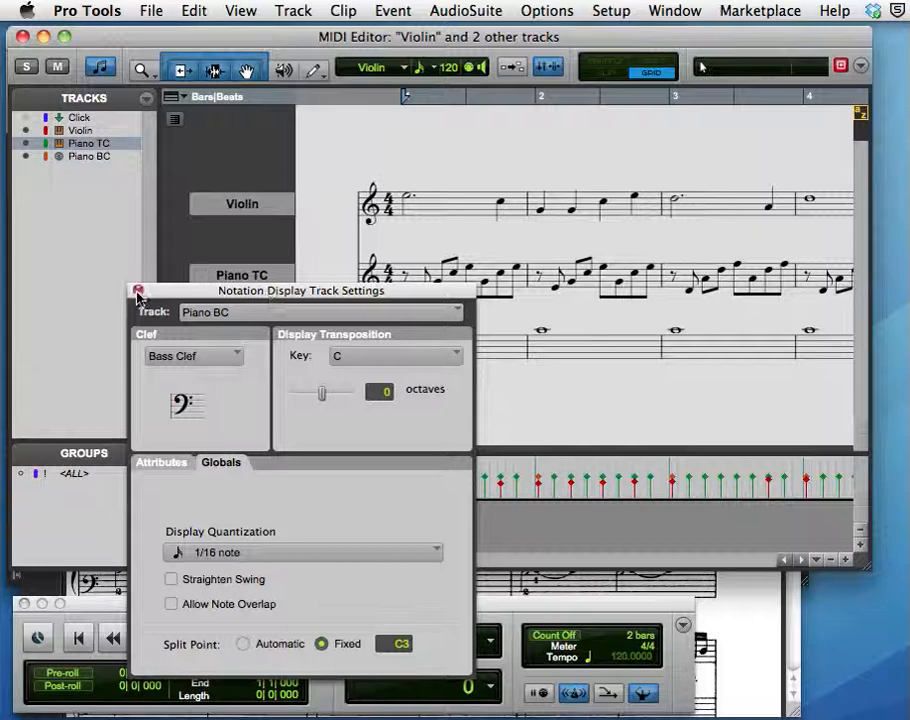
click(138, 291)
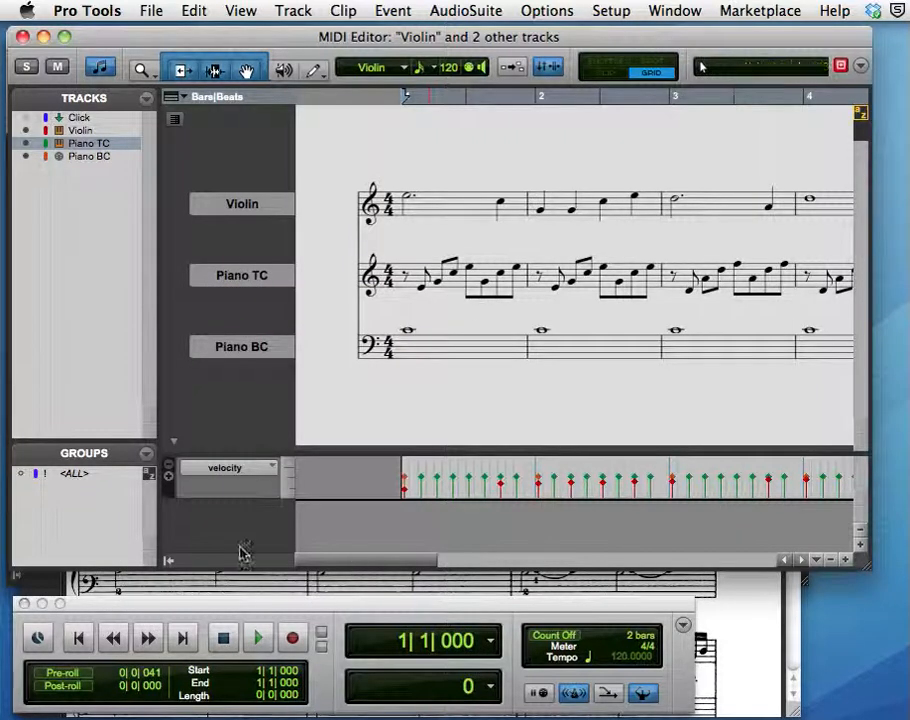
Play the notated violin and piano parts from the beginning, stop playback, and return to the start of the session.
click(258, 638)
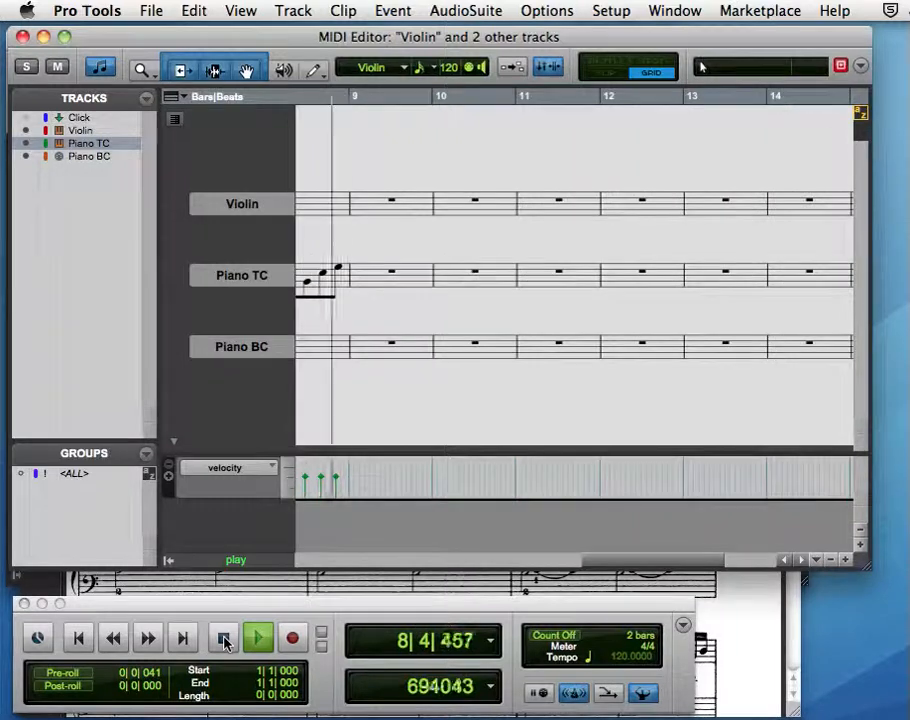
click(224, 641)
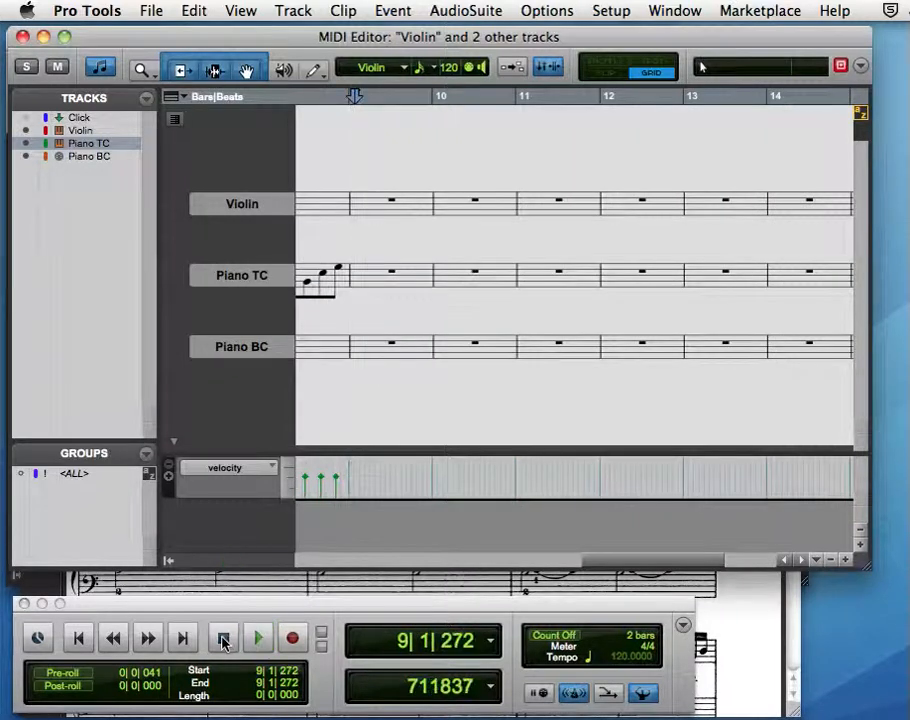
click(79, 640)
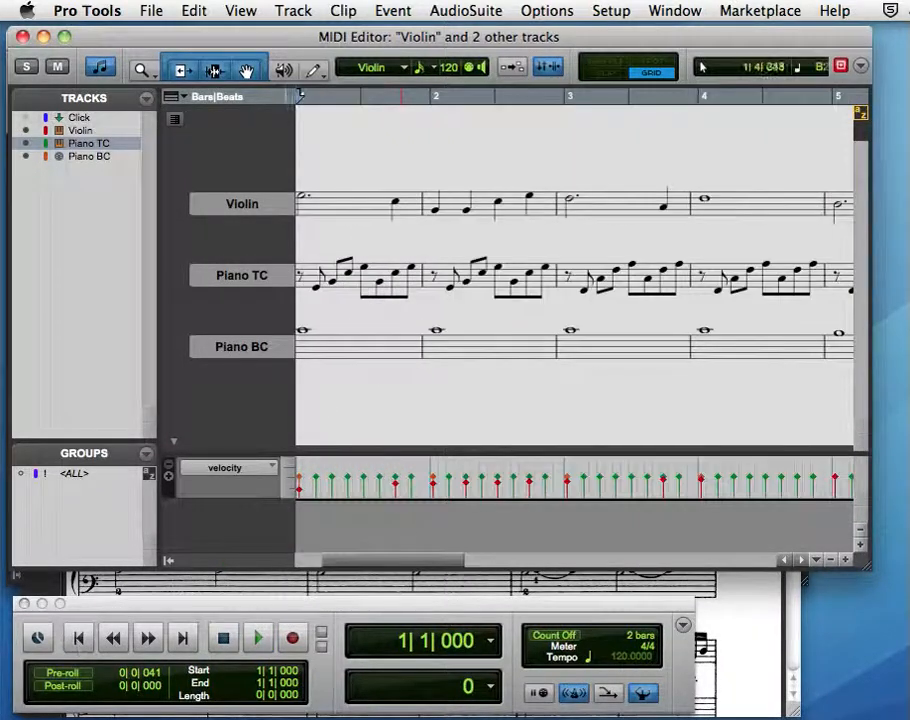
Select the violin's first note, then narrow the MIDI Editor window and place the MIDI Event List beside it.
scroll(478, 284, left, 2)
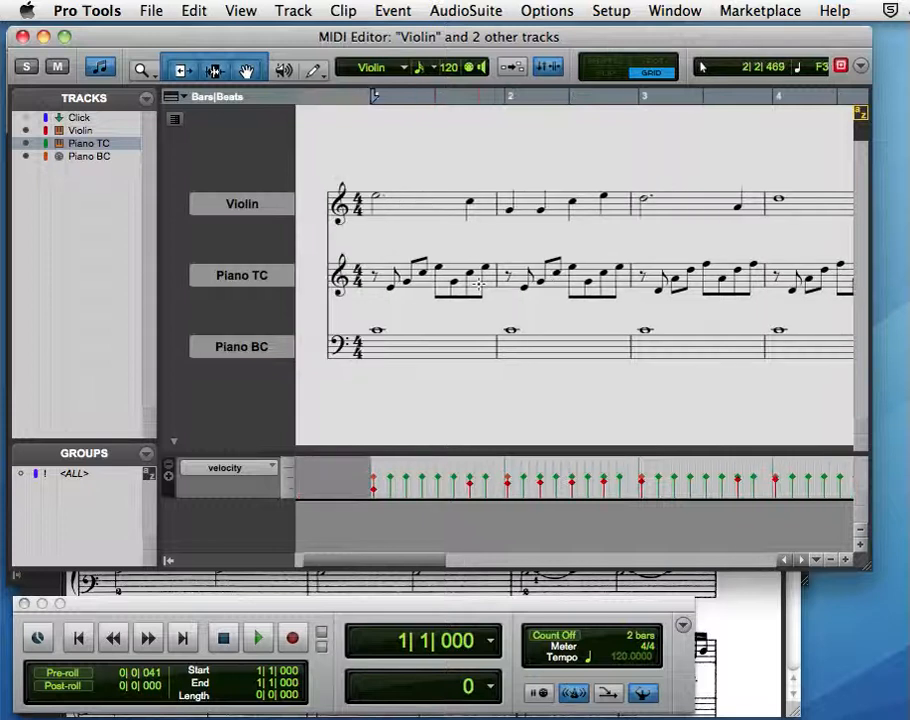
click(378, 200)
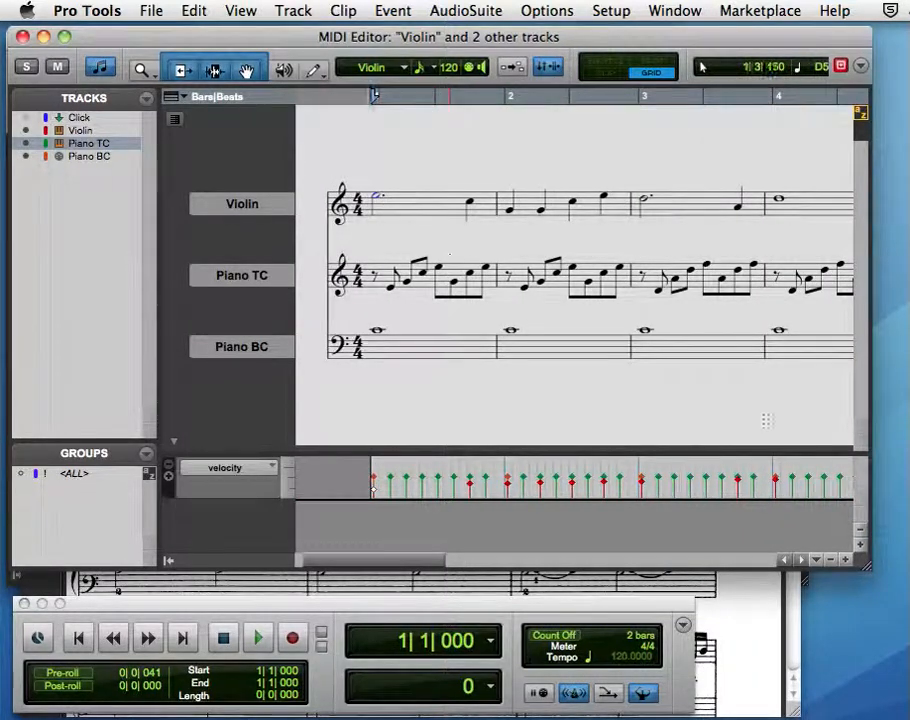
drag(865, 563, 472, 551)
click(674, 10)
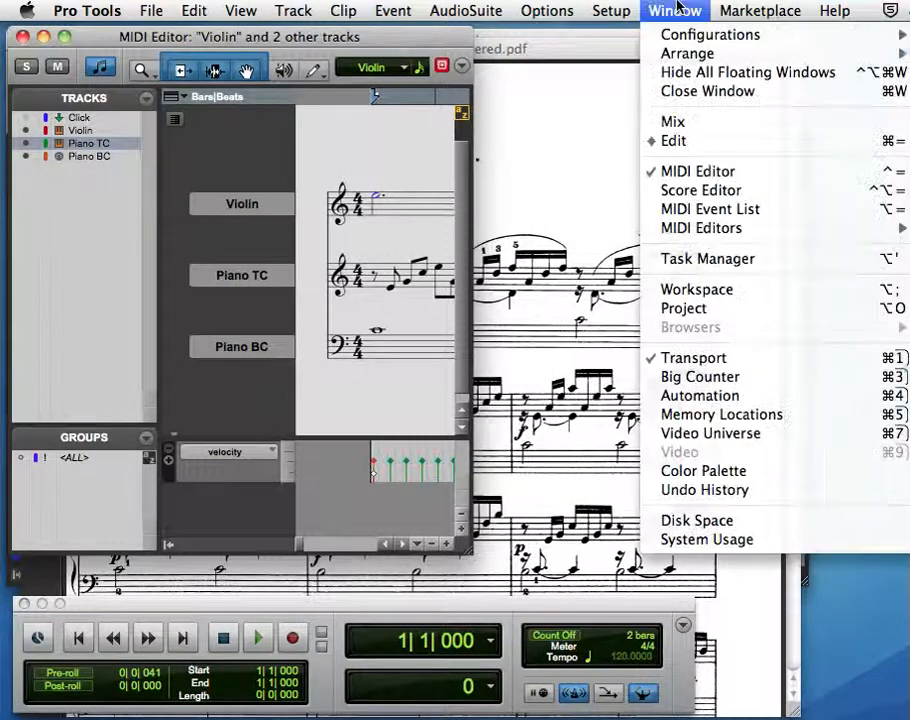
click(663, 212)
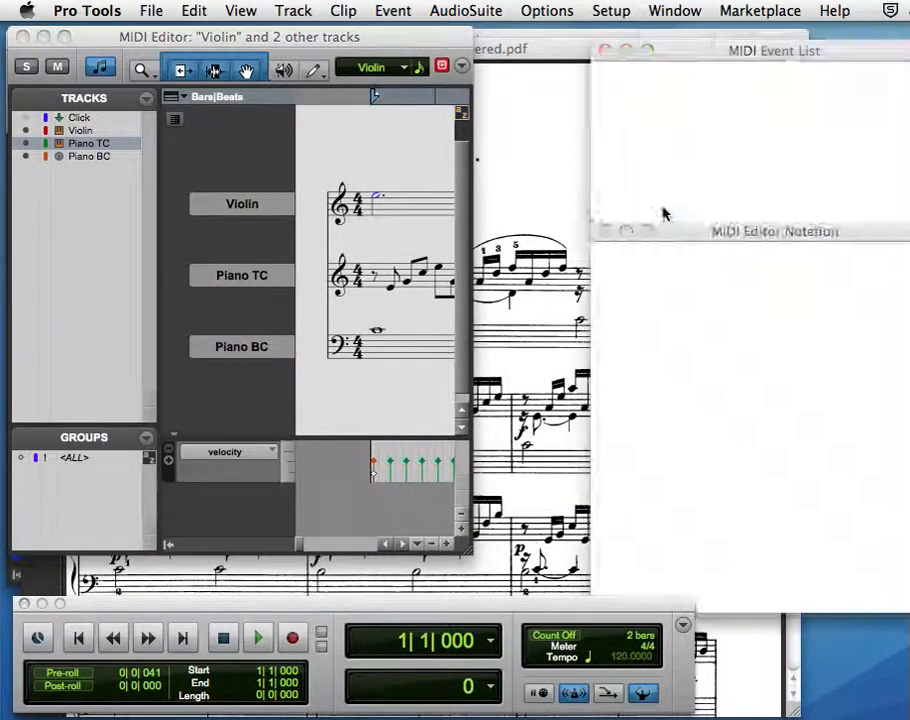
drag(712, 52, 617, 49)
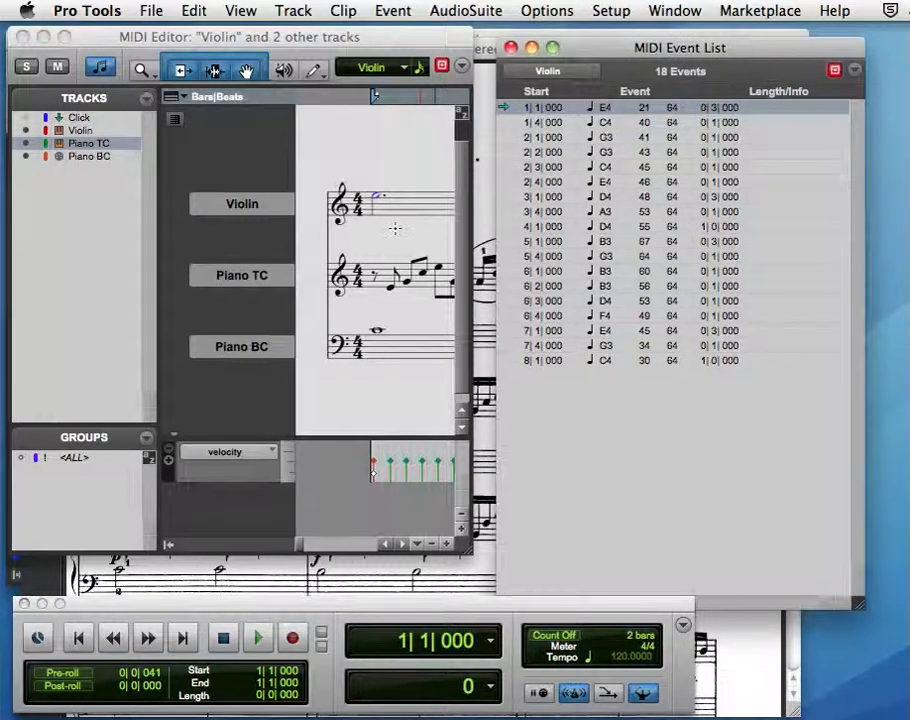
Select the violin note at bar 1 beat 4, and raise the violin's first note of bar 2 to E4 in the notation.
scroll(394, 228, right, 3)
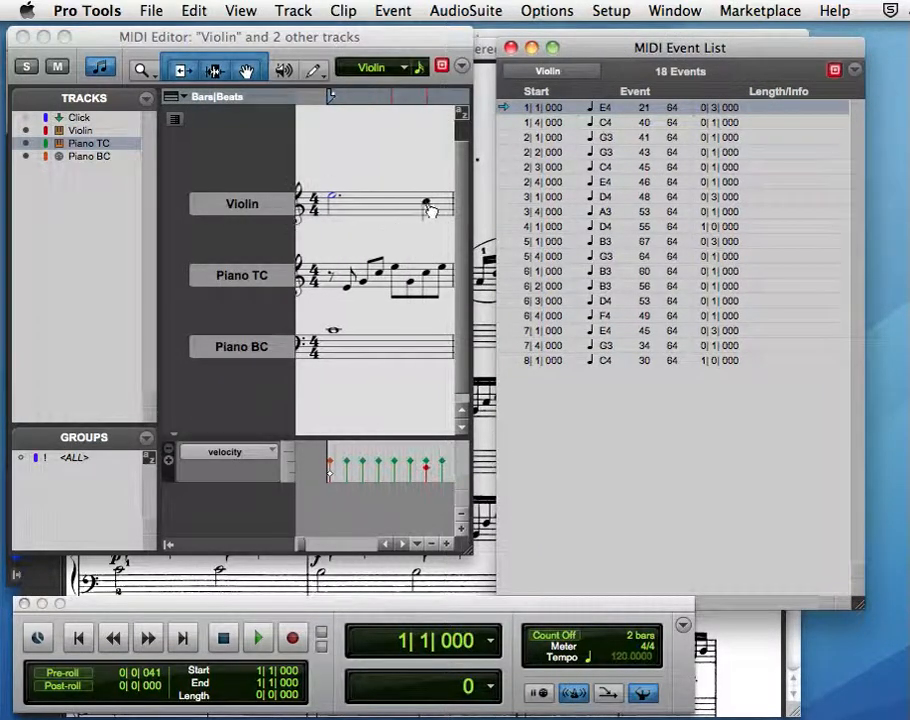
click(428, 207)
click(428, 207)
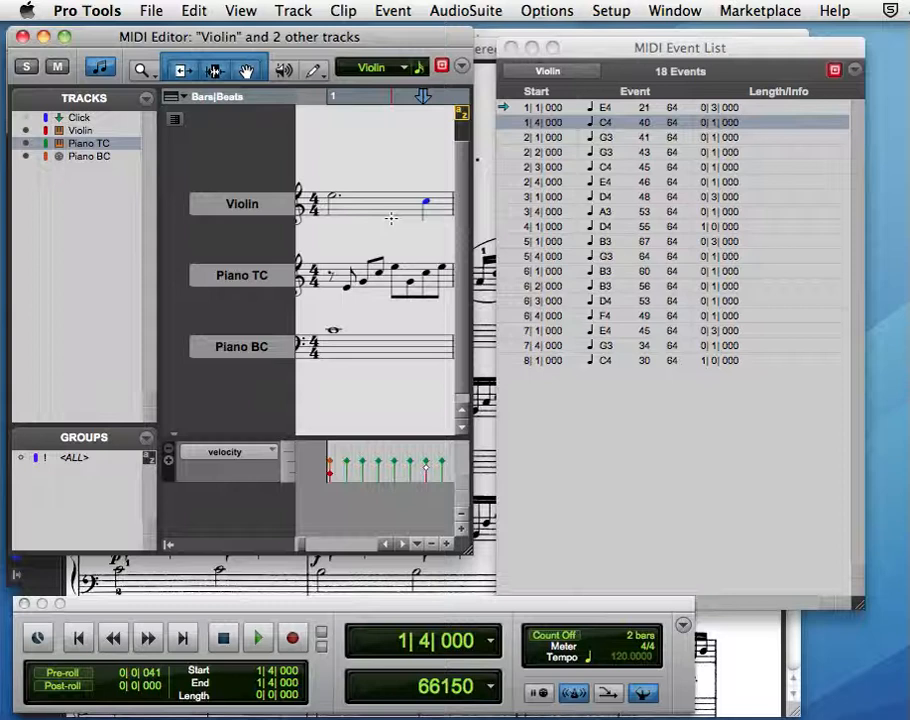
scroll(391, 218, right, 2)
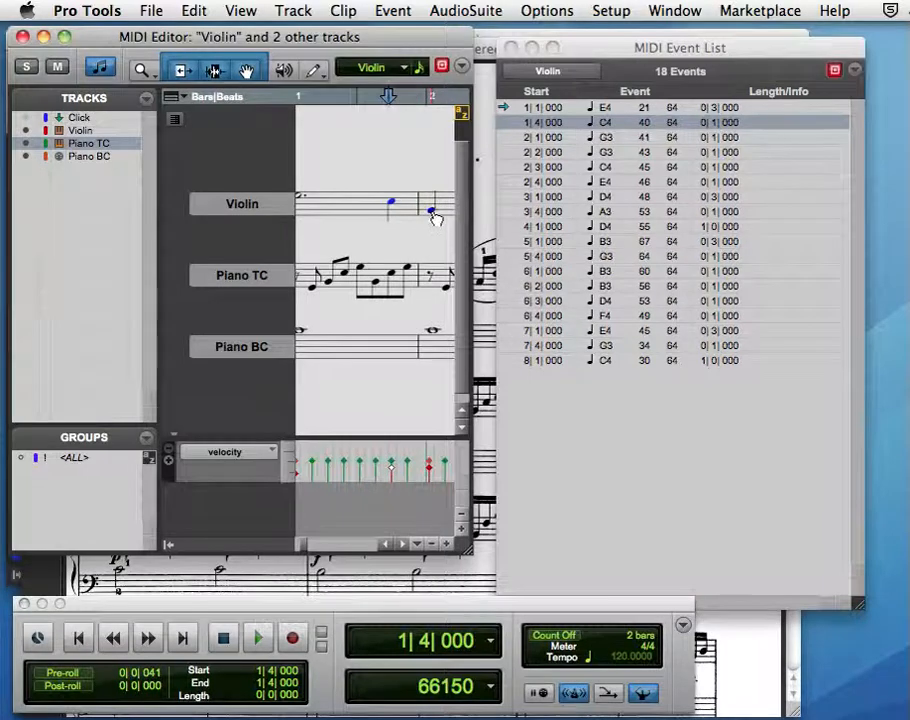
click(433, 214)
drag(436, 218, 435, 200)
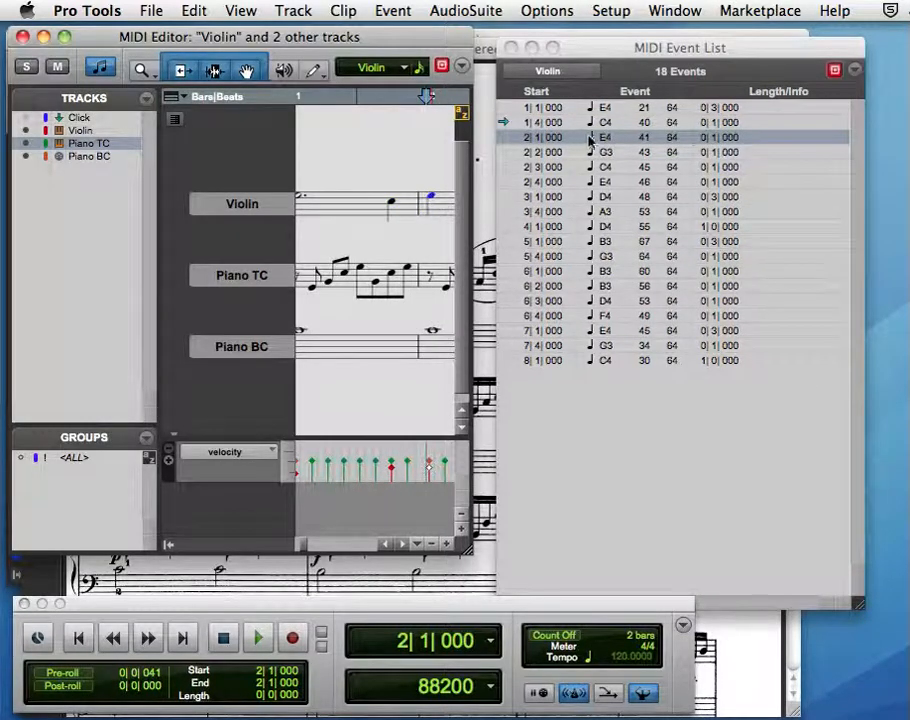
Change the violin note at 2|2|000 to G4 in the MIDI Event List, leaving the following C4 note unedited.
scroll(362, 229, right, 3)
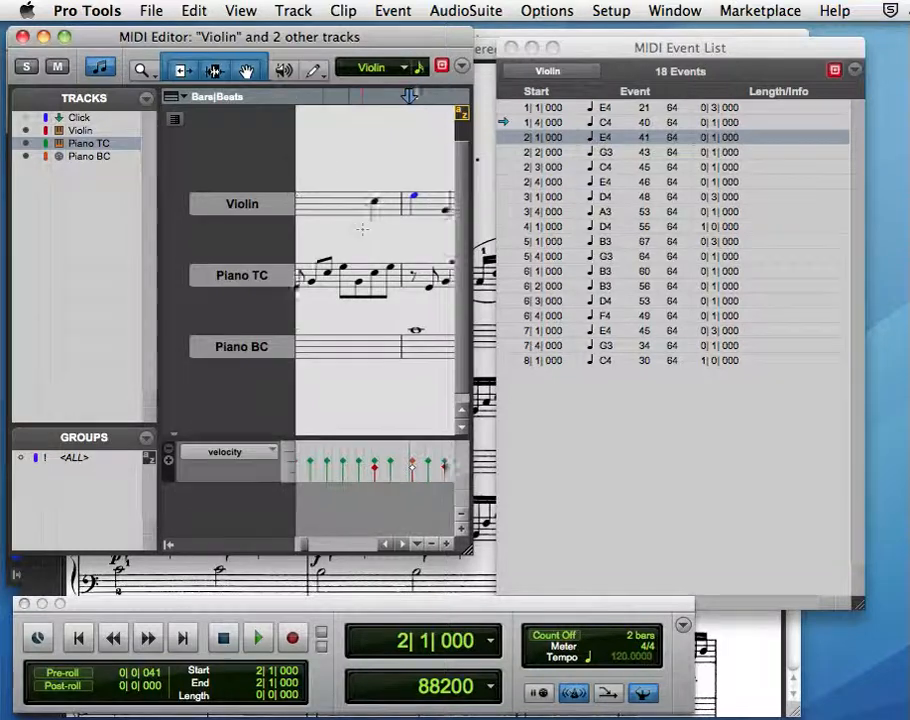
click(603, 155)
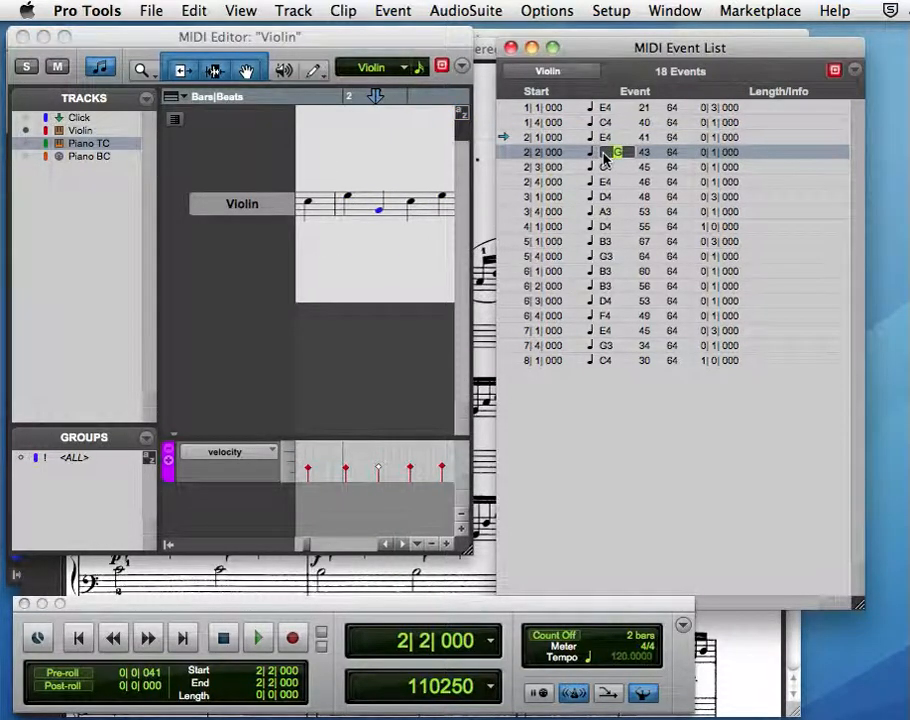
key(Return)
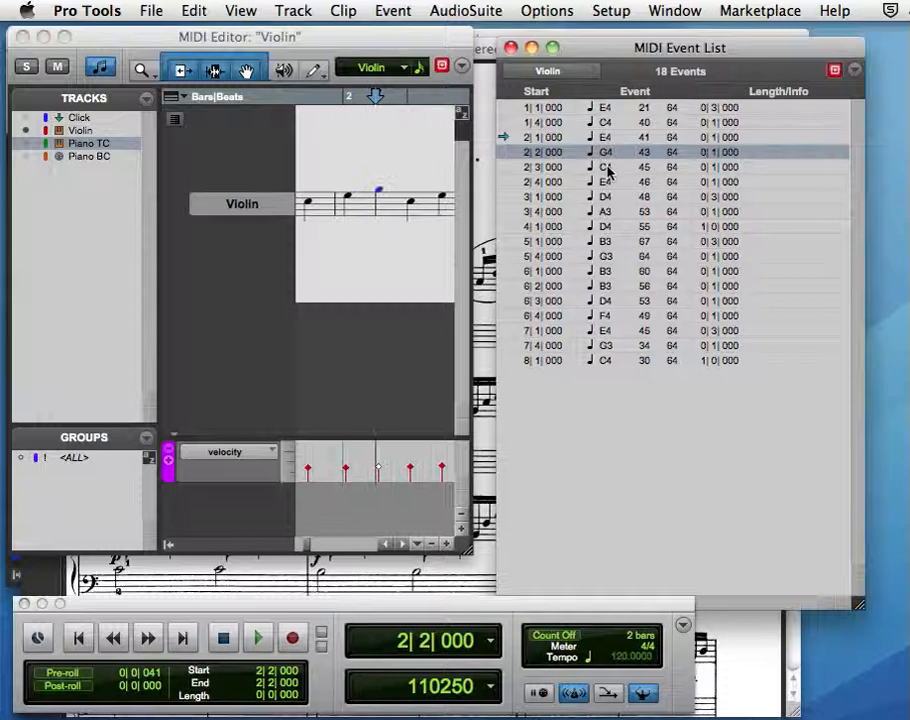
click(607, 168)
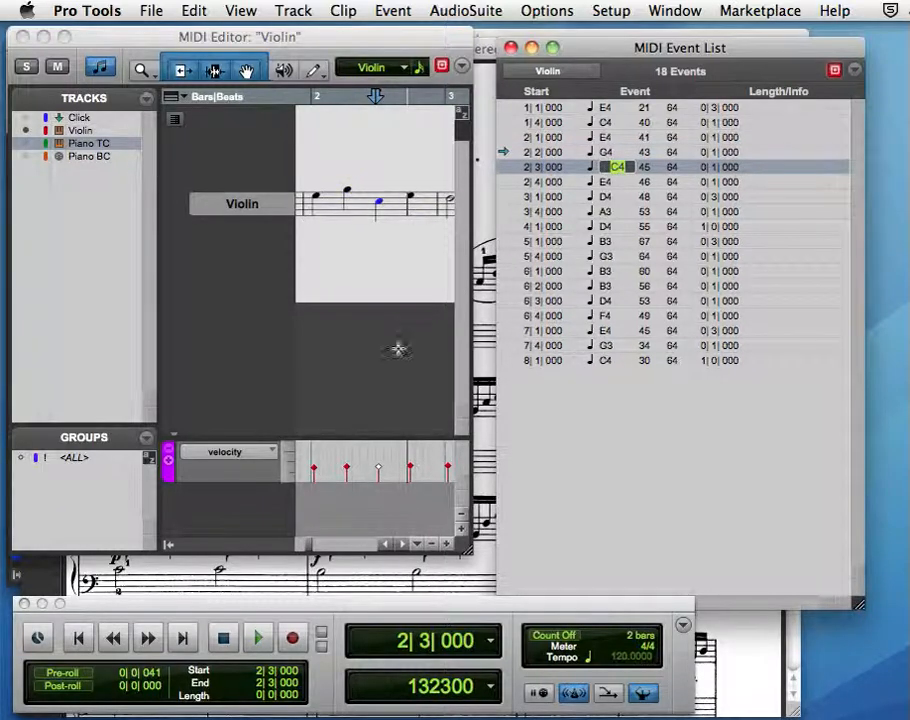
click(370, 305)
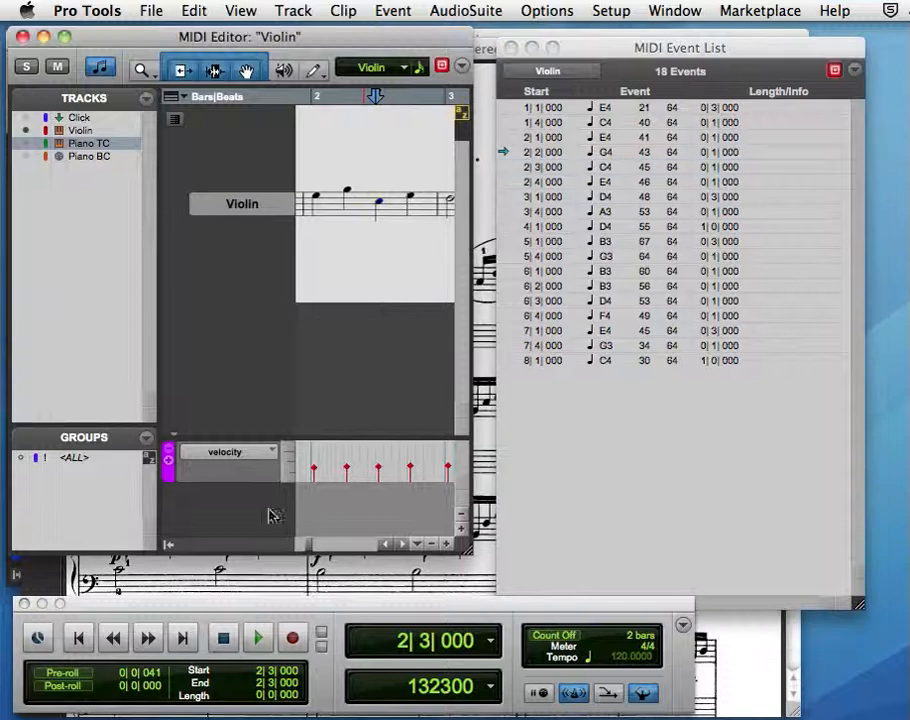
Return to the session start, show the Piano TC and Piano BC tracks again, and play back the edited passage before stopping.
click(80, 638)
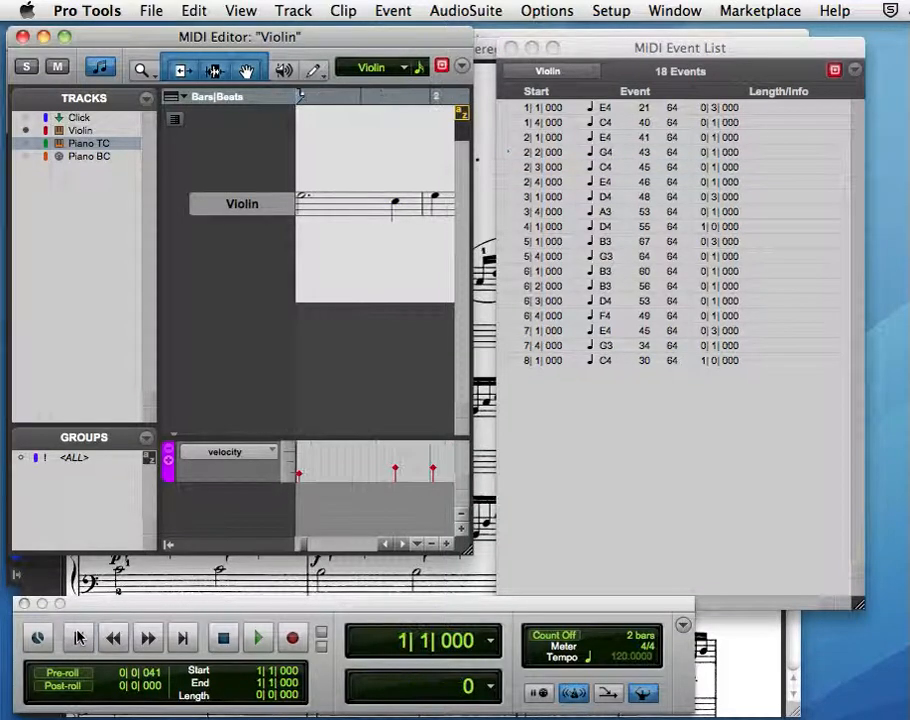
click(24, 144)
click(24, 156)
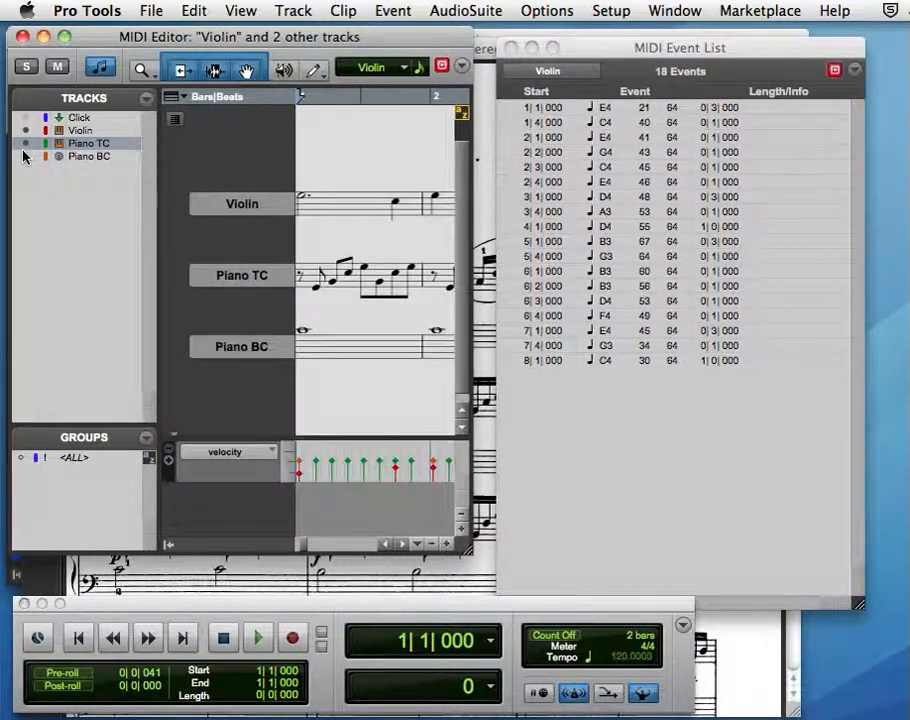
key(space)
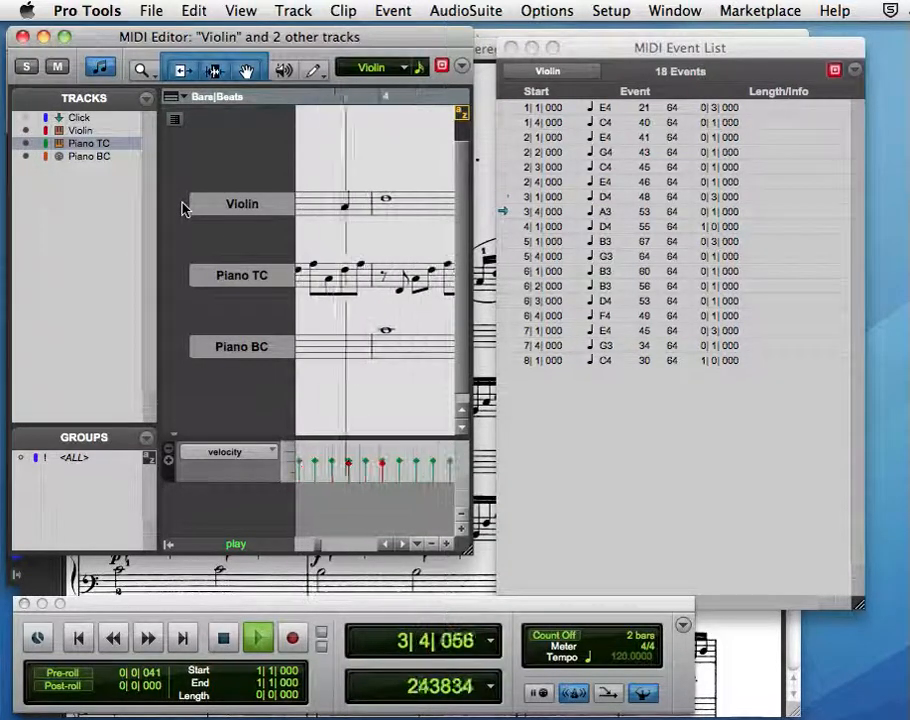
key(space)
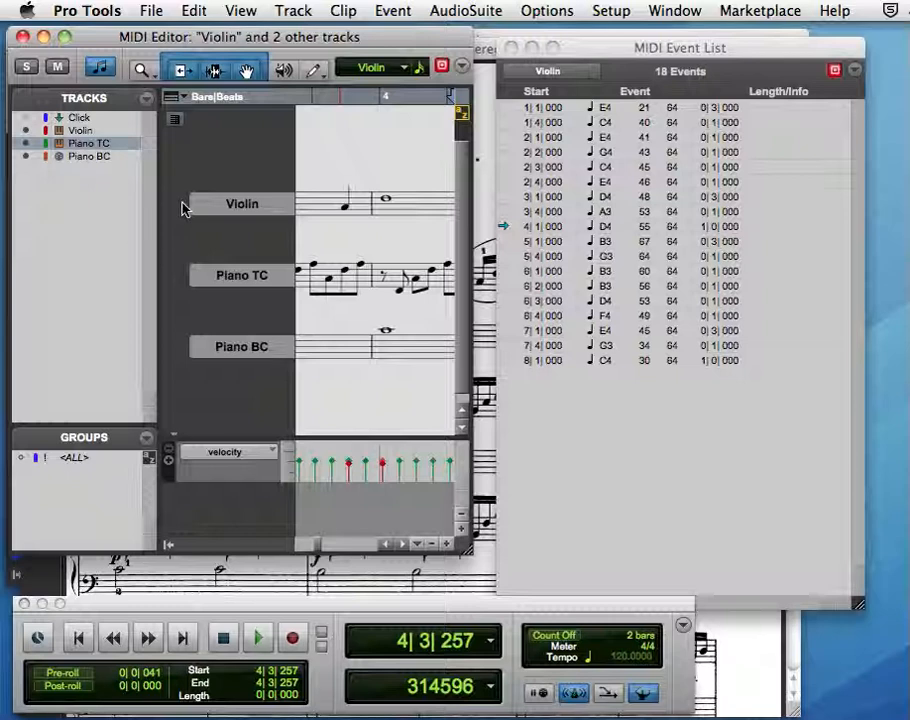